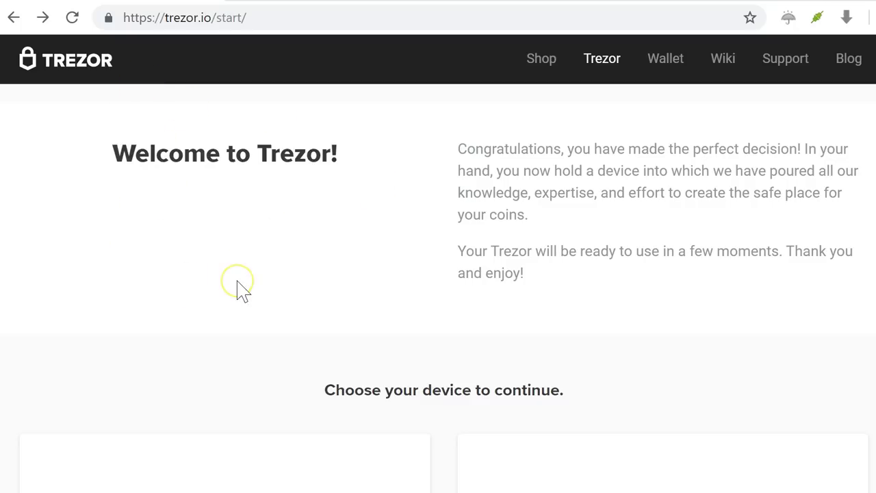
- Choose the Trezor Model T and continue past the hologram-seal notice to Trezor Beta Wallet
{"action": "scroll", "coordinate": [238, 284], "scroll_direction": "down", "scroll_amount": 5}
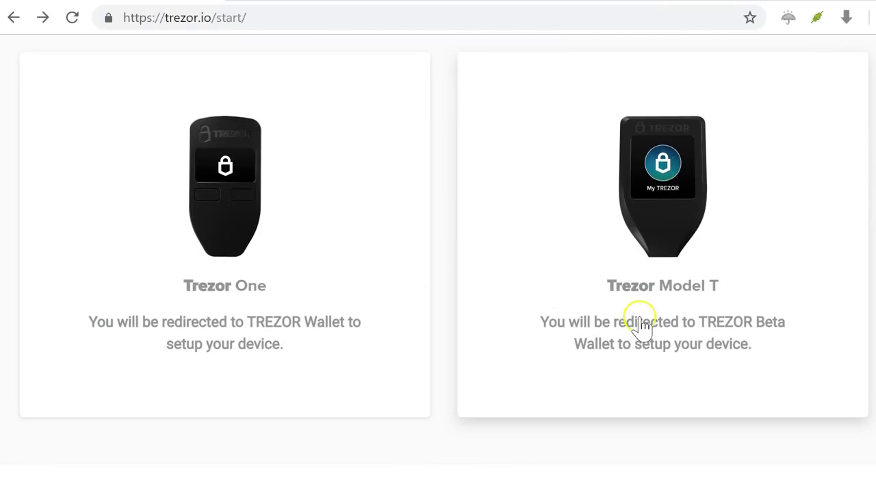
{"action": "left_click", "coordinate": [652, 269]}
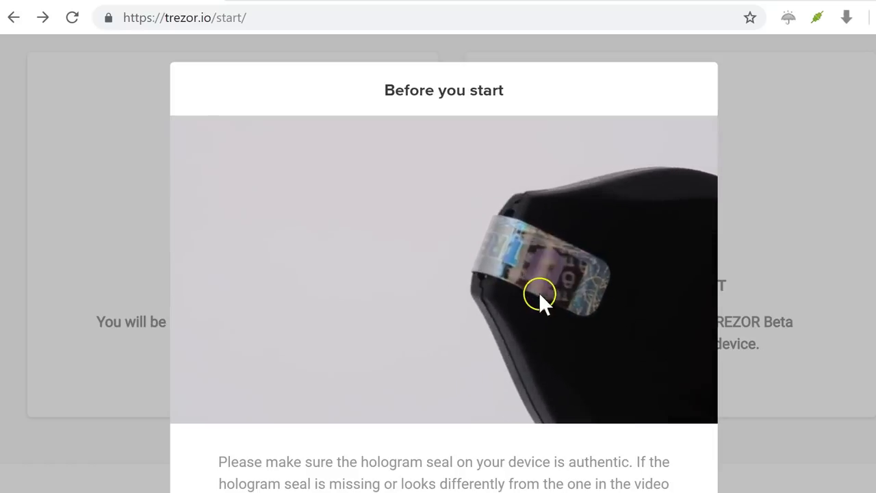
{"action": "scroll", "coordinate": [451, 285], "scroll_direction": "down", "scroll_amount": 4}
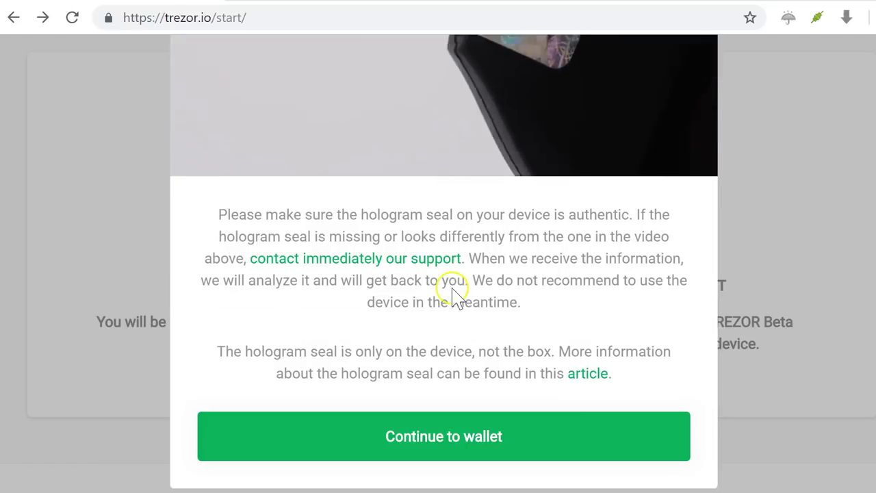
{"action": "left_click", "coordinate": [430, 450]}
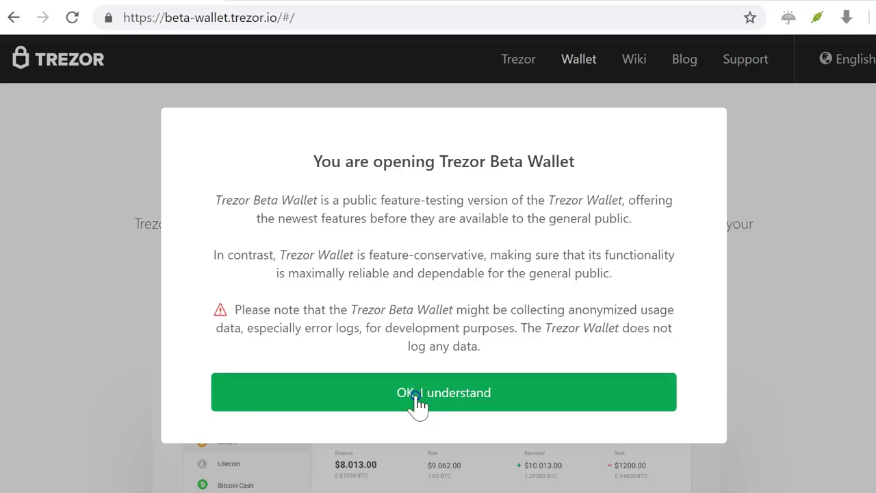
- Acknowledge the beta notice and connect the TREZOR device through the browser's device chooser
{"action": "left_click", "coordinate": [418, 405]}
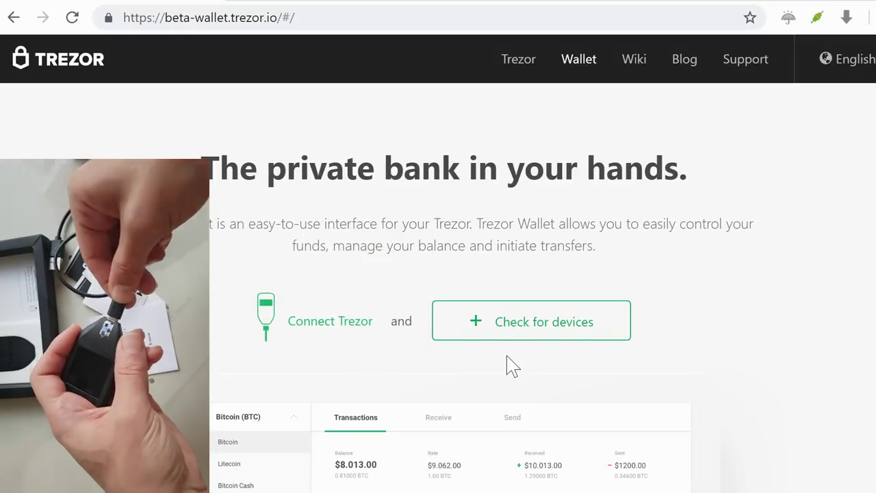
{"action": "left_click", "coordinate": [502, 324]}
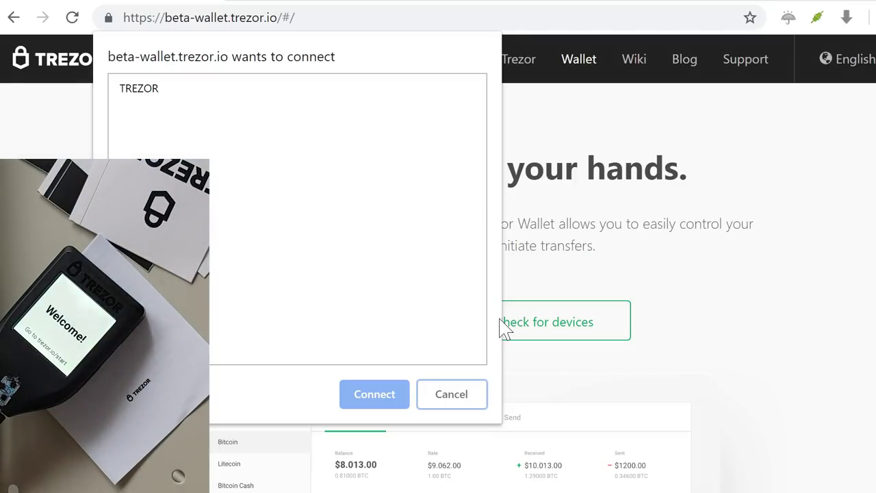
{"action": "left_click", "coordinate": [150, 89]}
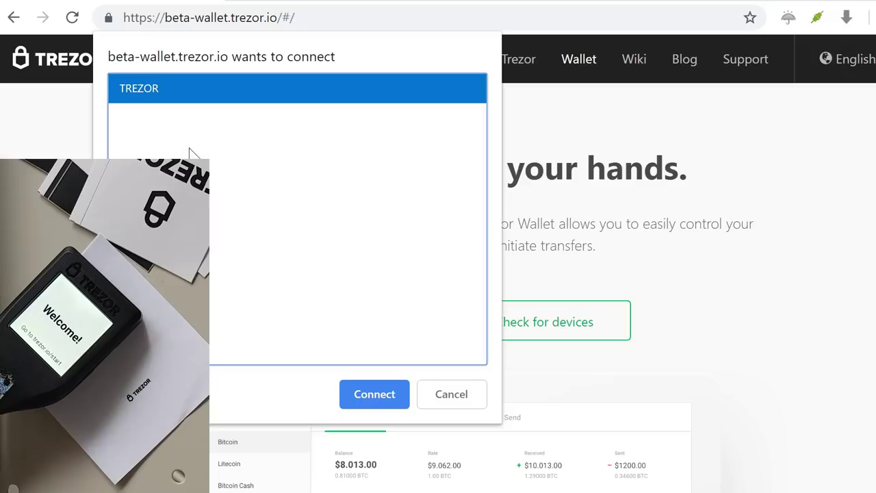
{"action": "left_click", "coordinate": [373, 394]}
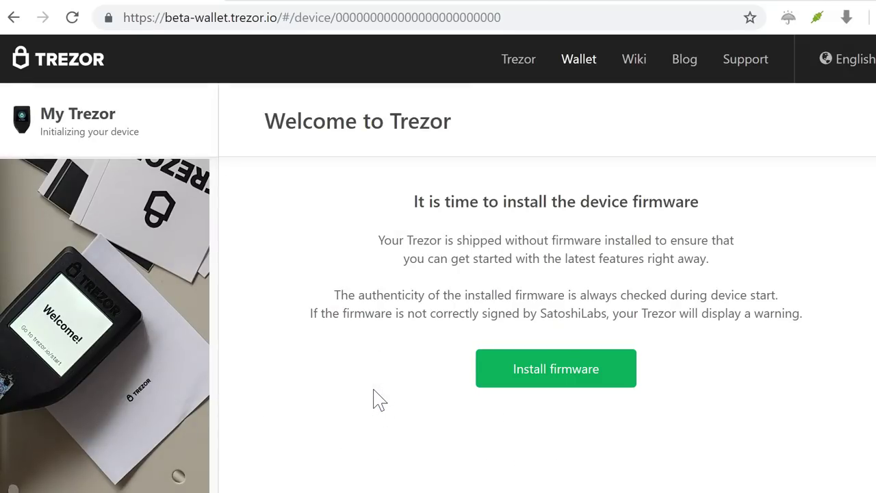
- Install the firmware, then reconnect the rebooted TREZOR after a first search finds nothing
{"action": "left_click", "coordinate": [586, 368]}
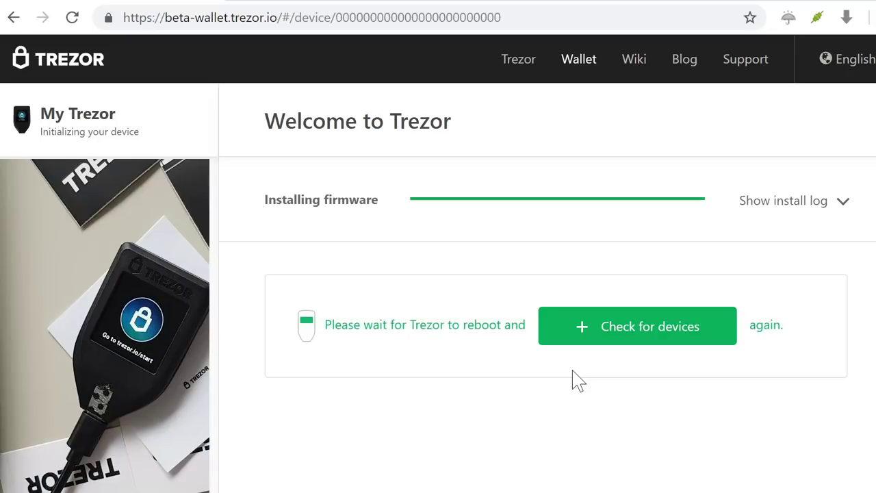
{"action": "left_click", "coordinate": [613, 333]}
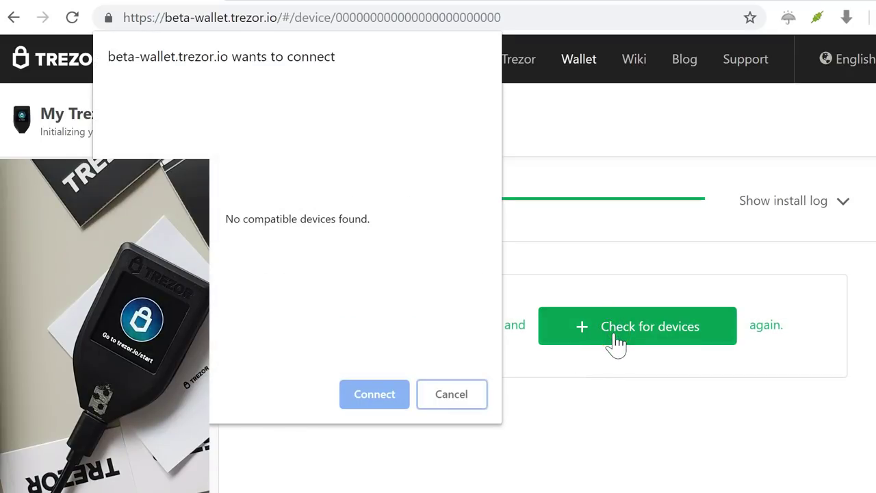
{"action": "left_click", "coordinate": [482, 328]}
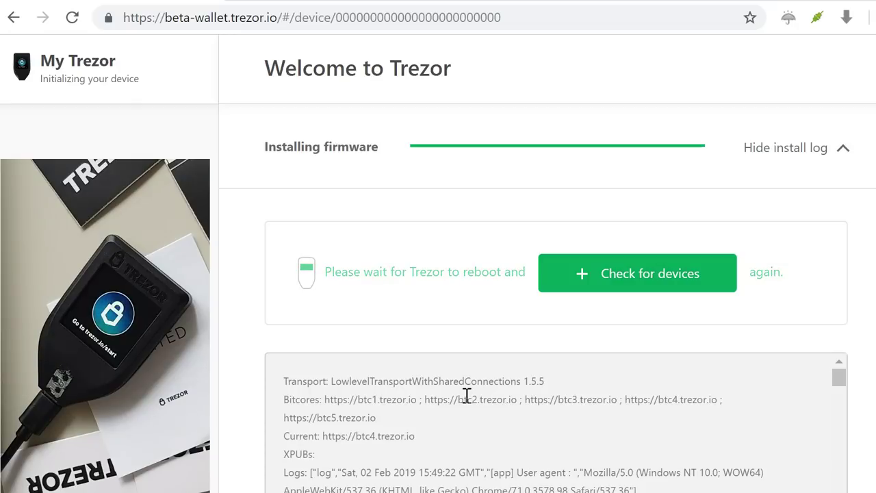
{"action": "left_click", "coordinate": [622, 270]}
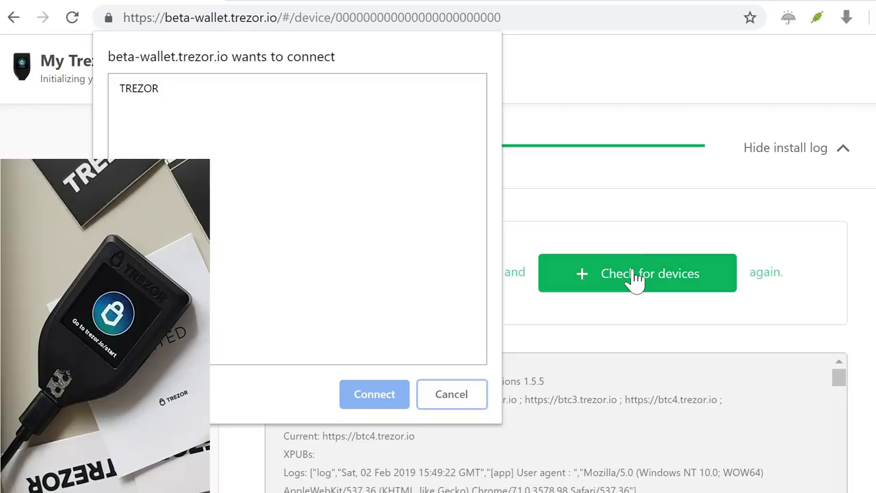
{"action": "left_click", "coordinate": [142, 89]}
{"action": "left_click", "coordinate": [377, 392]}
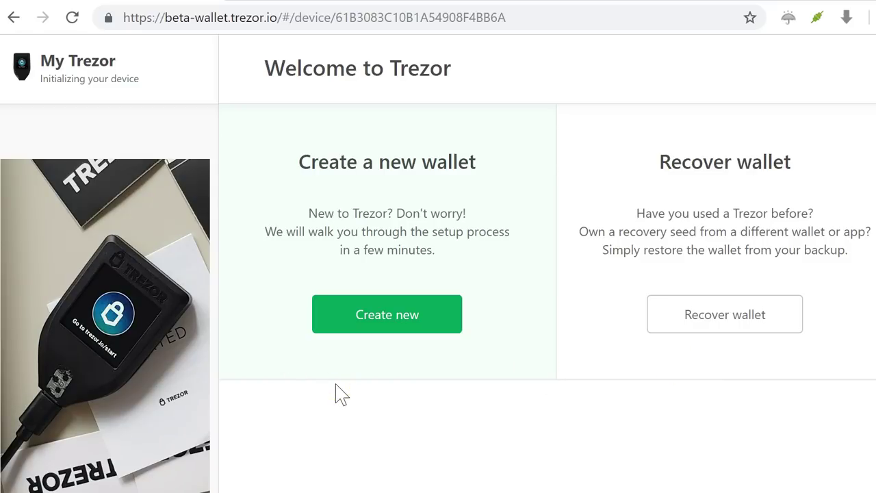
- Create a new wallet and look over the empty Bitcoin Account #1 showing 0.00 BTC
{"action": "left_click", "coordinate": [377, 311]}
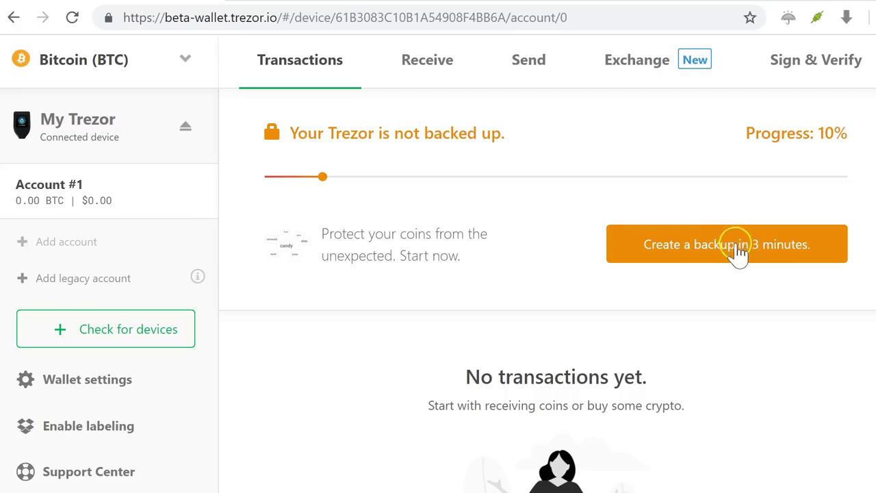
{"action": "scroll", "coordinate": [612, 348], "scroll_direction": "down", "scroll_amount": 4}
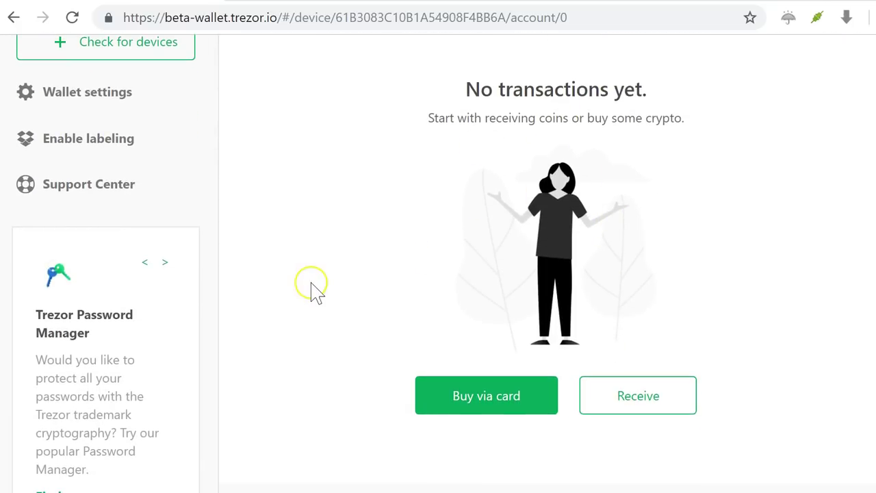
{"action": "scroll", "coordinate": [308, 289], "scroll_direction": "down", "scroll_amount": 2}
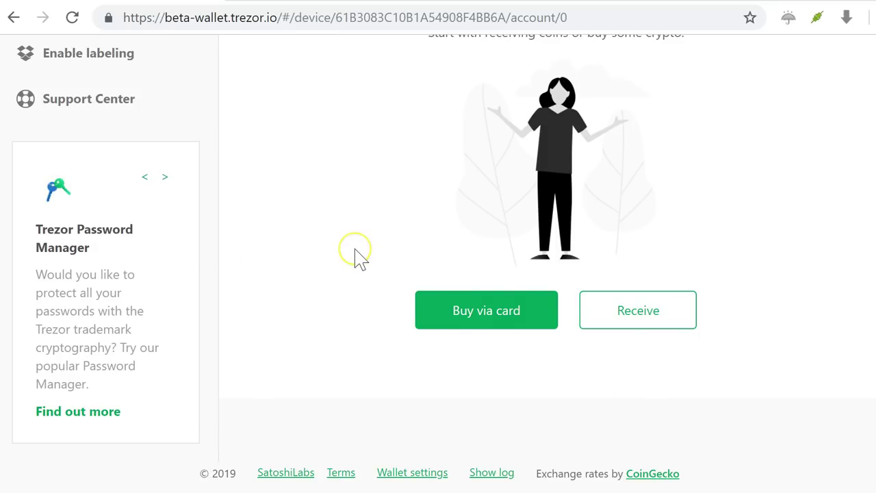
{"action": "scroll", "coordinate": [356, 258], "scroll_direction": "up", "scroll_amount": 6}
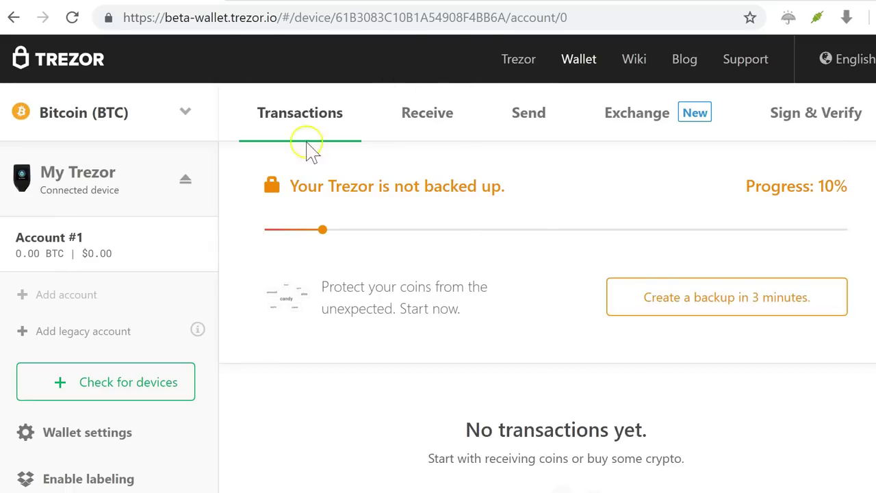
- Start the wallet backup, read through the recovery seed warnings, and agree to them
{"action": "left_click", "coordinate": [712, 310]}
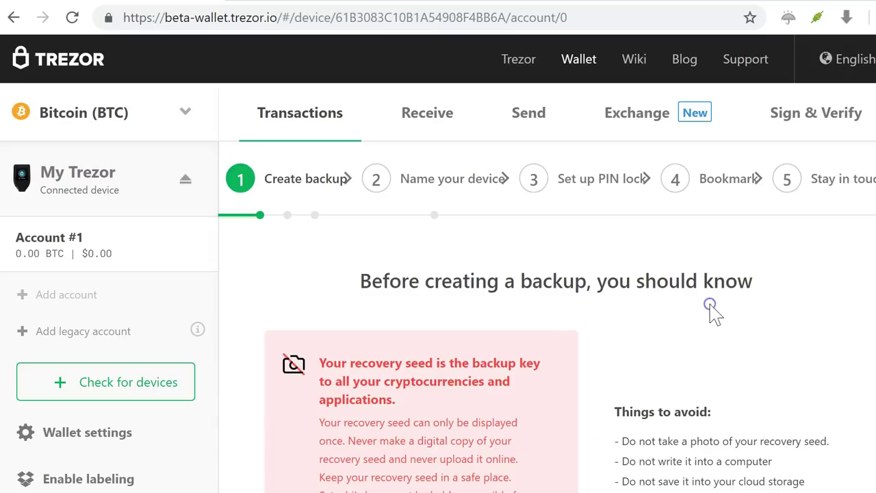
{"action": "scroll", "coordinate": [715, 314], "scroll_direction": "down", "scroll_amount": 2}
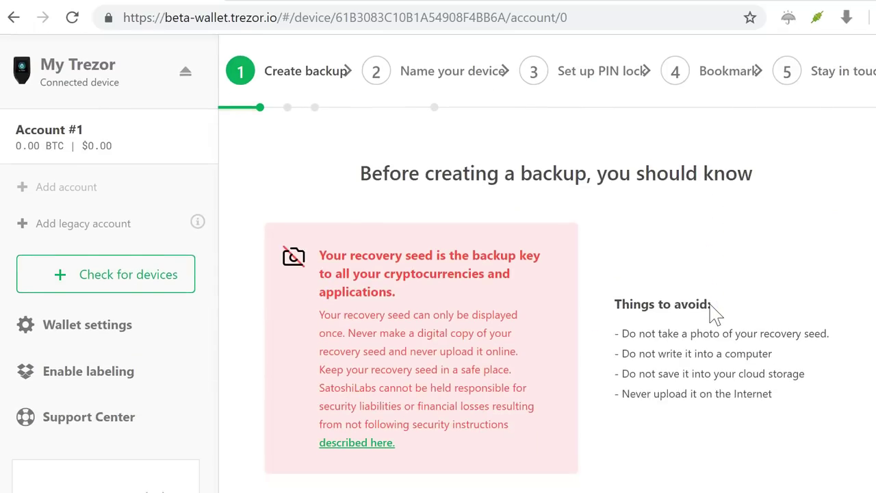
{"action": "scroll", "coordinate": [715, 313], "scroll_direction": "down", "scroll_amount": 1}
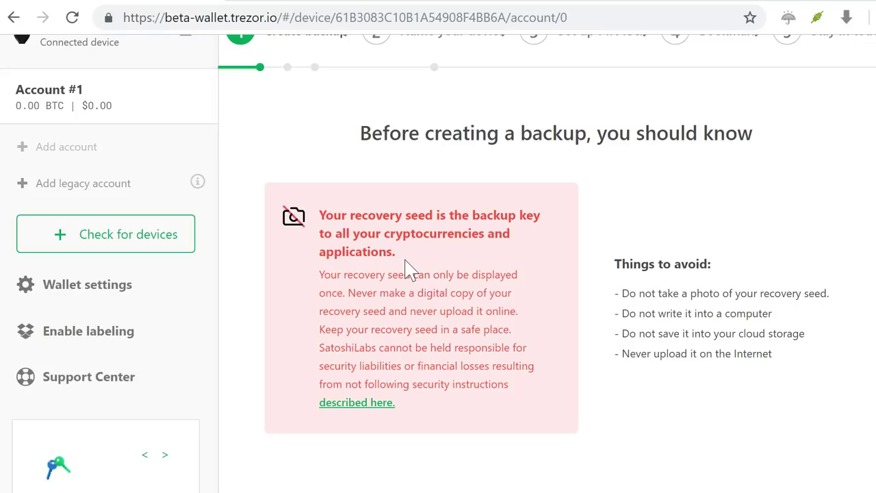
{"action": "left_click", "coordinate": [461, 325]}
{"action": "scroll", "coordinate": [454, 326], "scroll_direction": "down", "scroll_amount": 5}
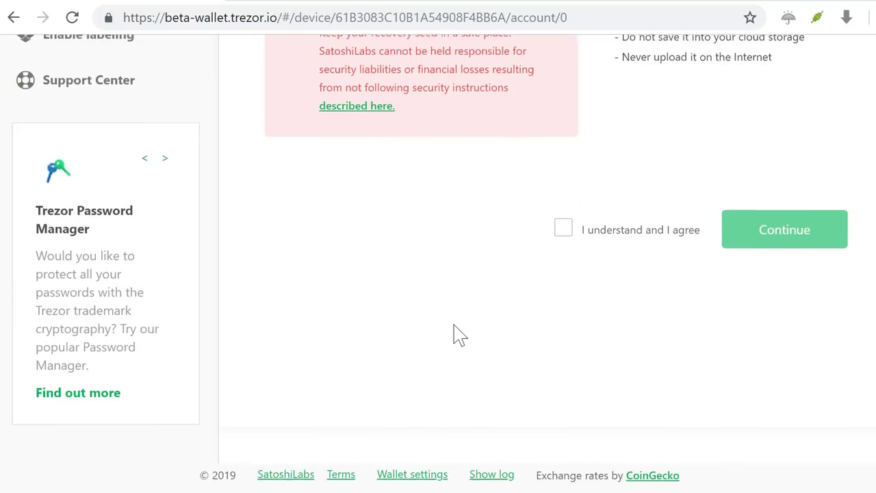
{"action": "scroll", "coordinate": [453, 324], "scroll_direction": "up", "scroll_amount": 7}
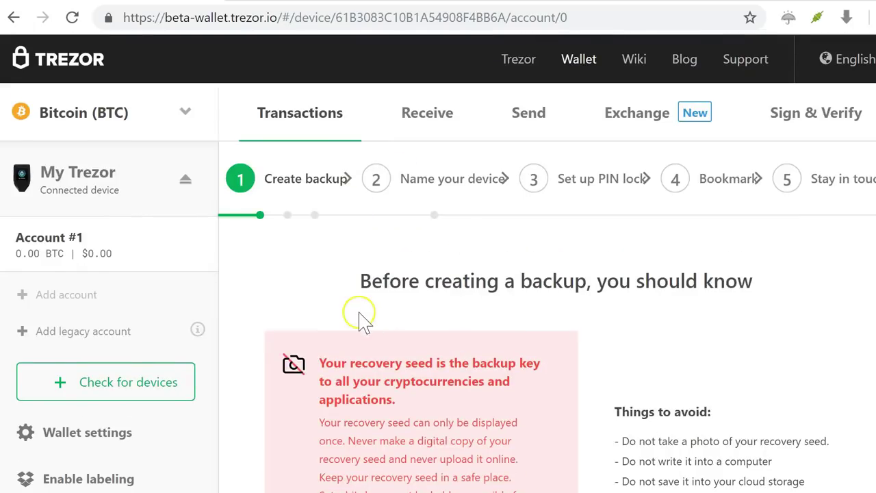
{"action": "scroll", "coordinate": [342, 346], "scroll_direction": "down", "scroll_amount": 2}
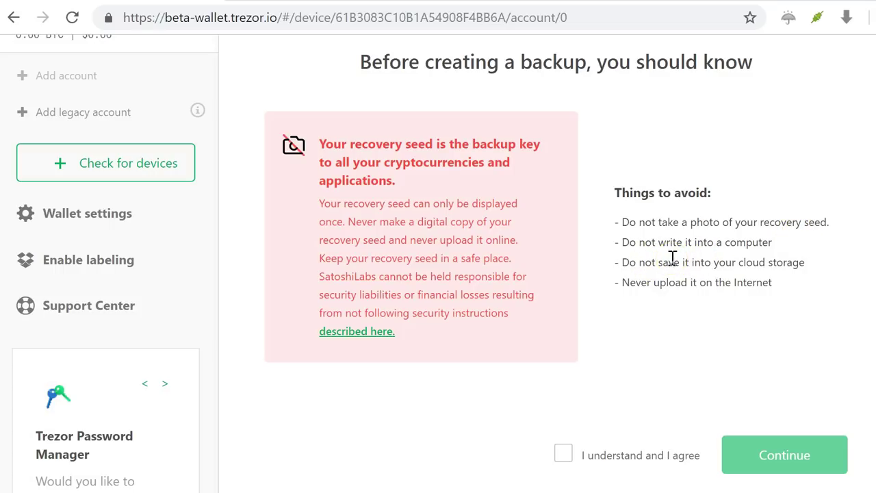
{"action": "left_click", "coordinate": [710, 277]}
{"action": "left_click", "coordinate": [565, 457]}
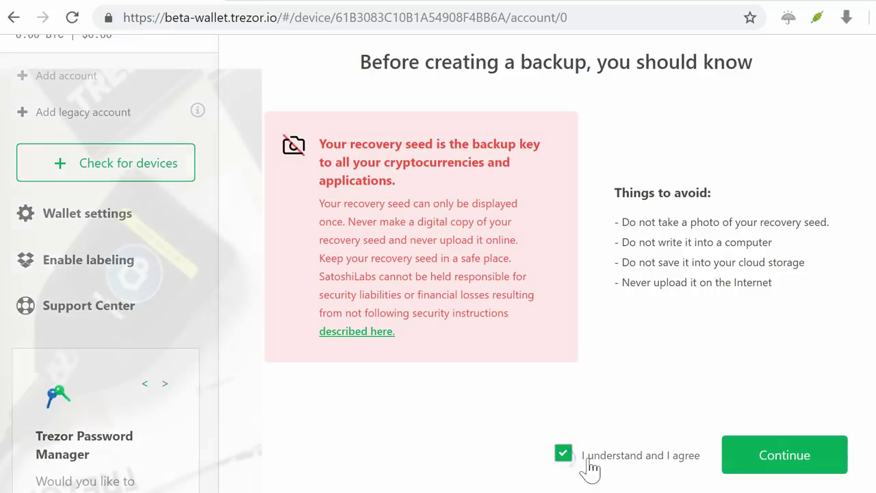
- Create the backup and confirm the written-down recovery seed on the Trezor
{"action": "left_click", "coordinate": [771, 457]}
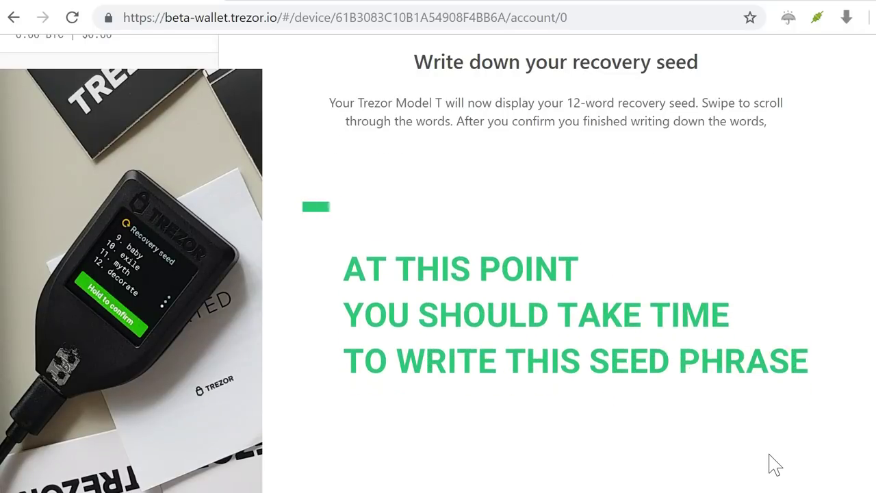
{"action": "left_click", "coordinate": [624, 452]}
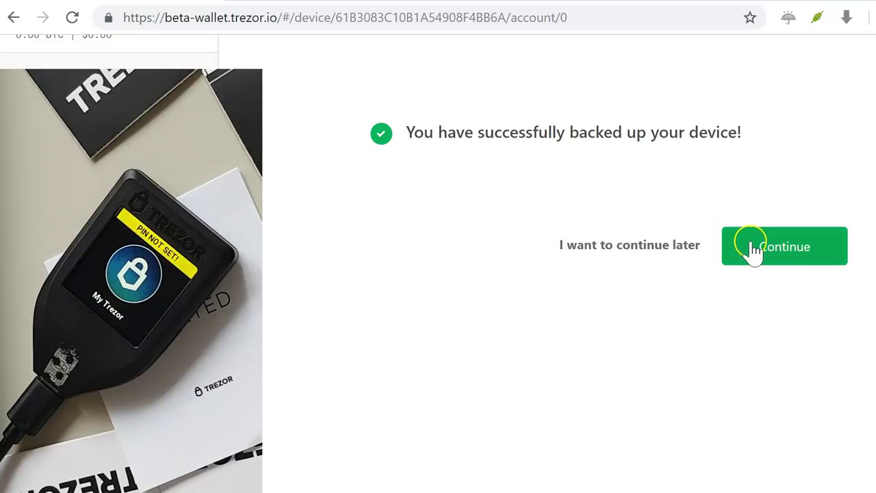
- Continue past the backup success page and the 'Why should you name your device?' page
{"action": "left_click", "coordinate": [804, 241]}
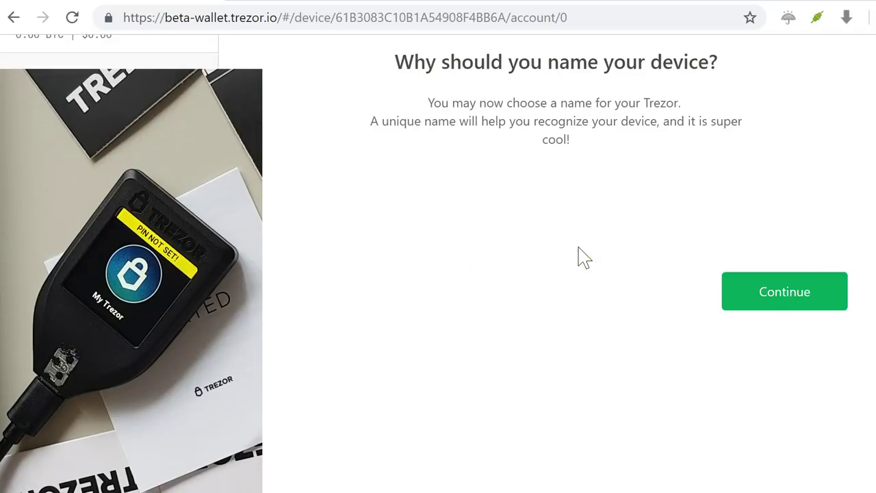
{"action": "left_click", "coordinate": [772, 301]}
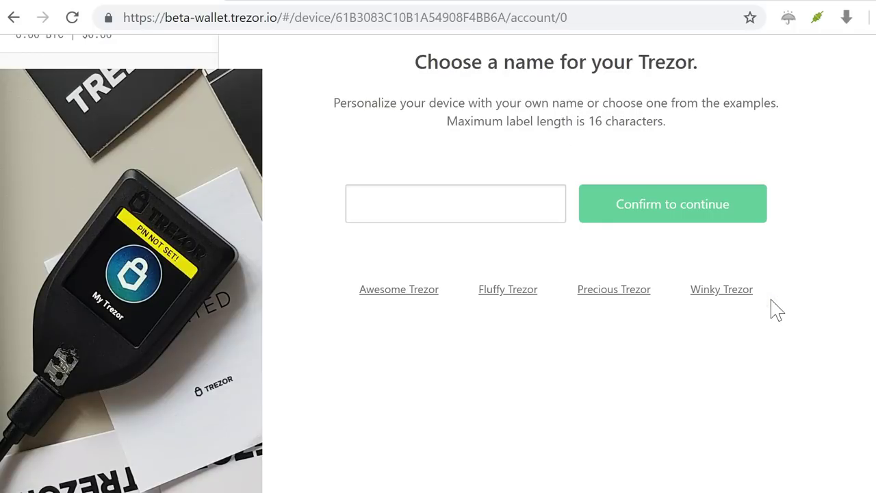
- Name the device 'trezor-one' and confirm the new name
{"action": "left_click", "coordinate": [416, 194]}
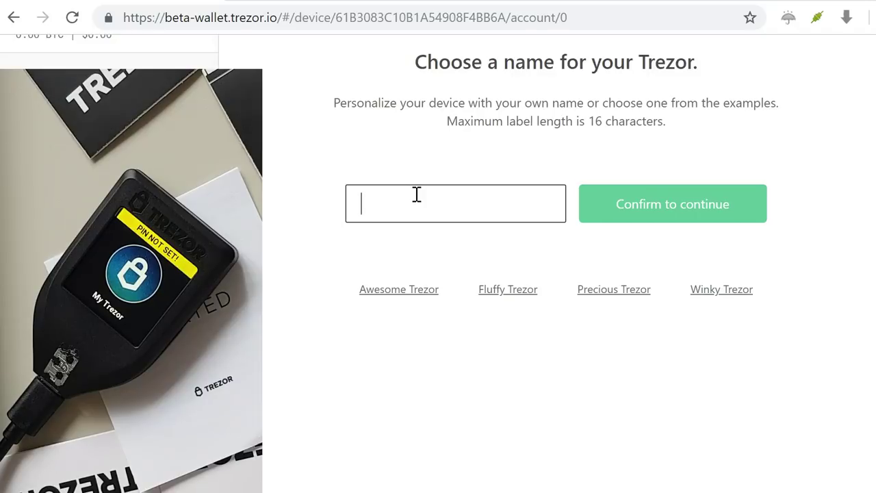
{"action": "type", "text": "tr"}
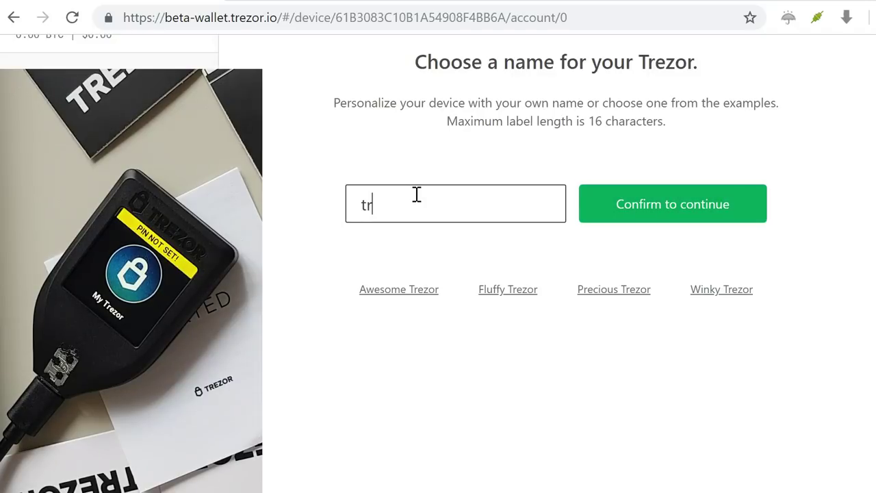
{"action": "type", "text": "ezor"}
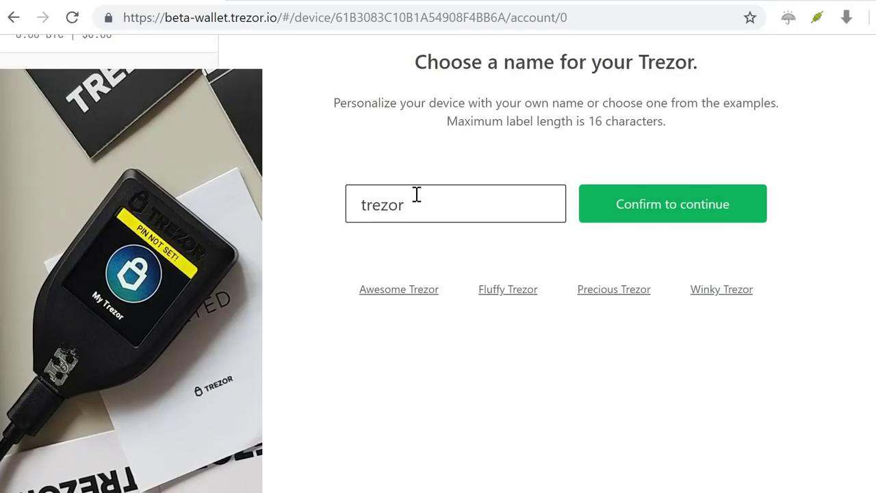
{"action": "type", "text": "-one"}
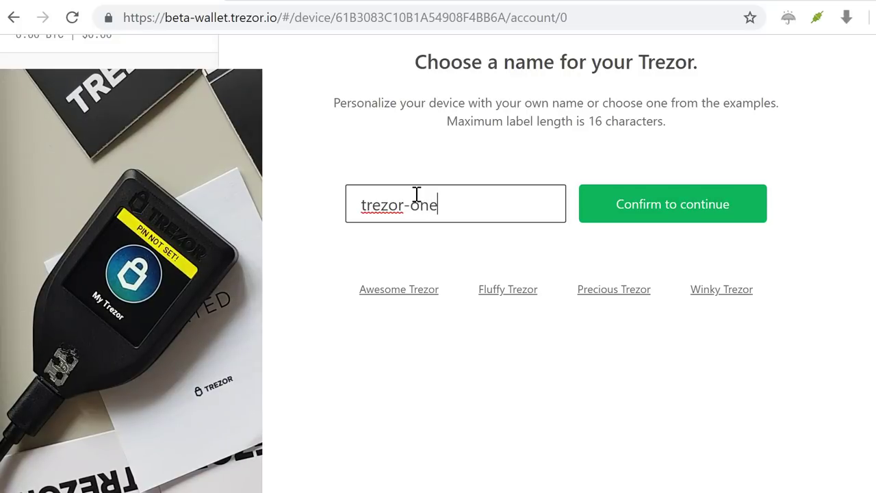
{"action": "left_click", "coordinate": [685, 205]}
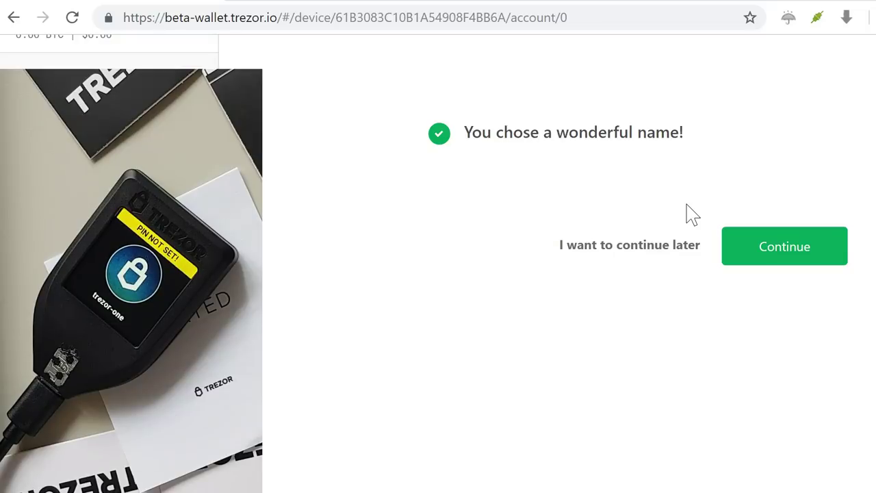
- Move on to PIN setup and set a new PIN on the Trezor touchscreen
{"action": "left_click", "coordinate": [778, 247]}
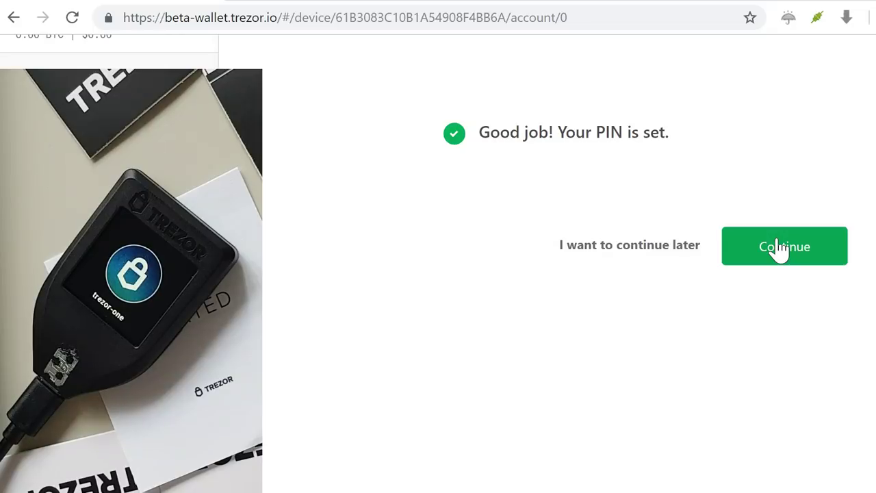
- Bookmark the wallet page as 'Trezor Wallet' and continue to the newsletter signup
{"action": "left_click", "coordinate": [777, 240]}
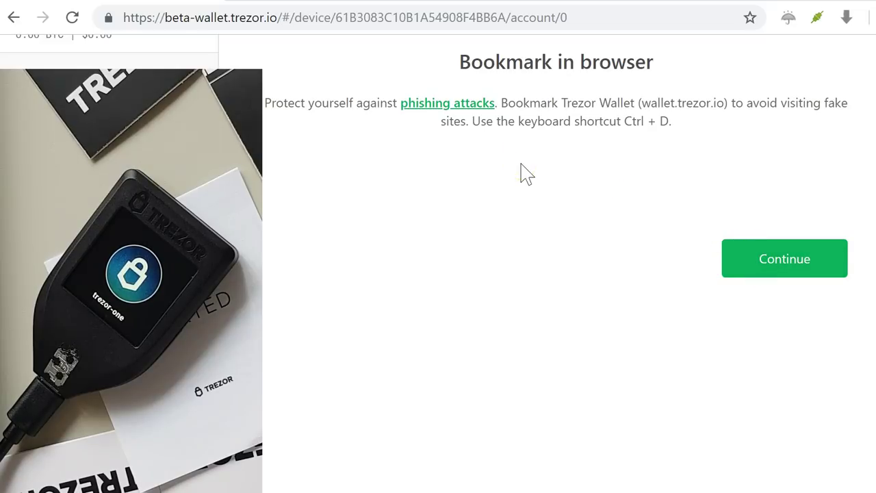
{"action": "key", "text": "ctrl+d"}
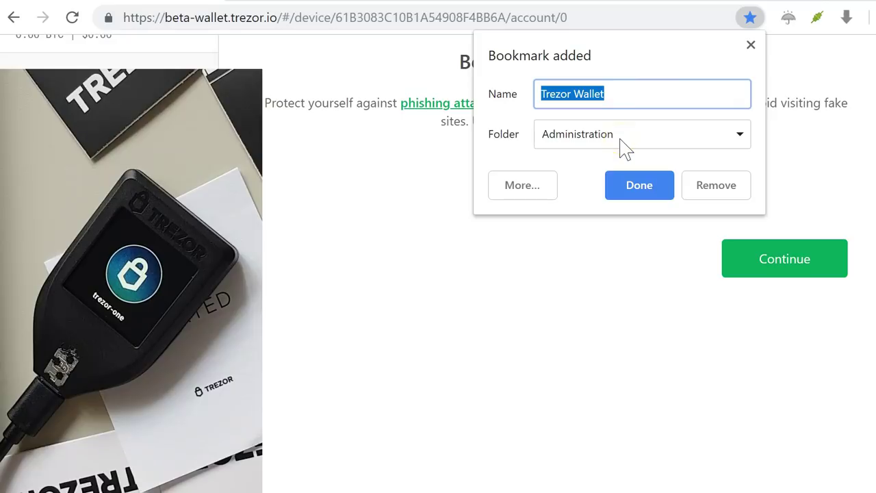
{"action": "left_click", "coordinate": [638, 187]}
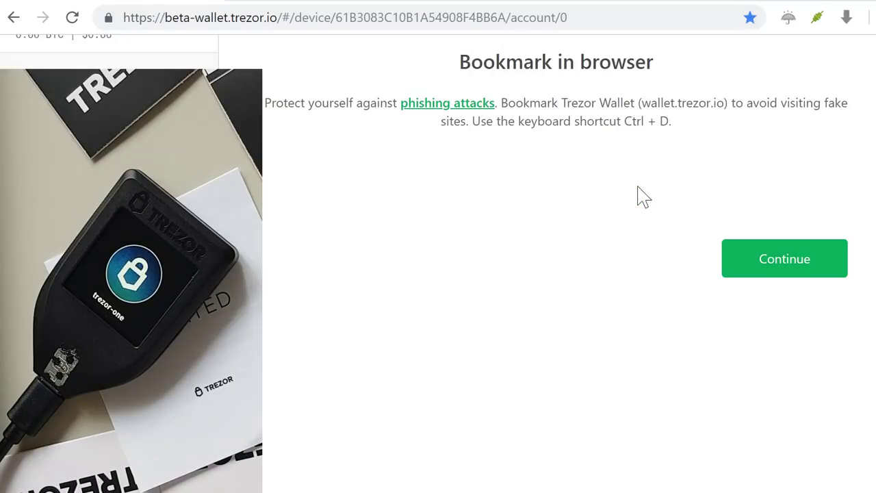
{"action": "left_click", "coordinate": [785, 258]}
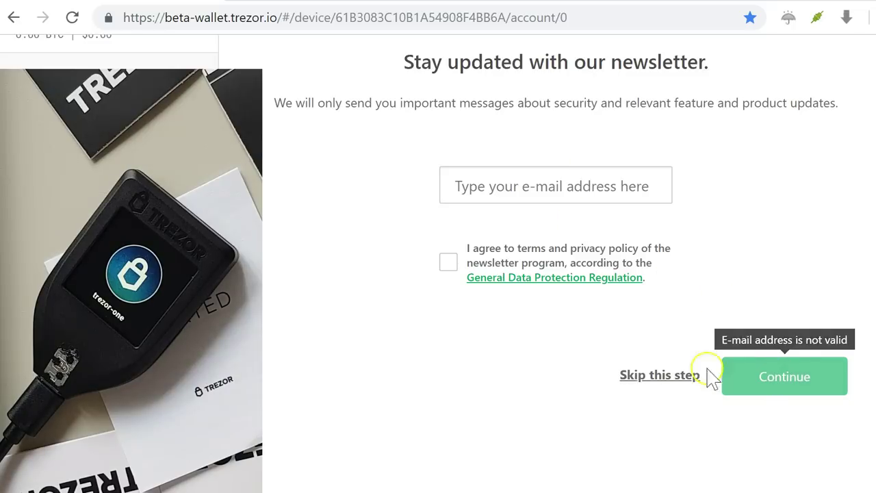
- Skip the newsletter signup, pass the social follow page, and finish the device setup
{"action": "left_click", "coordinate": [667, 379]}
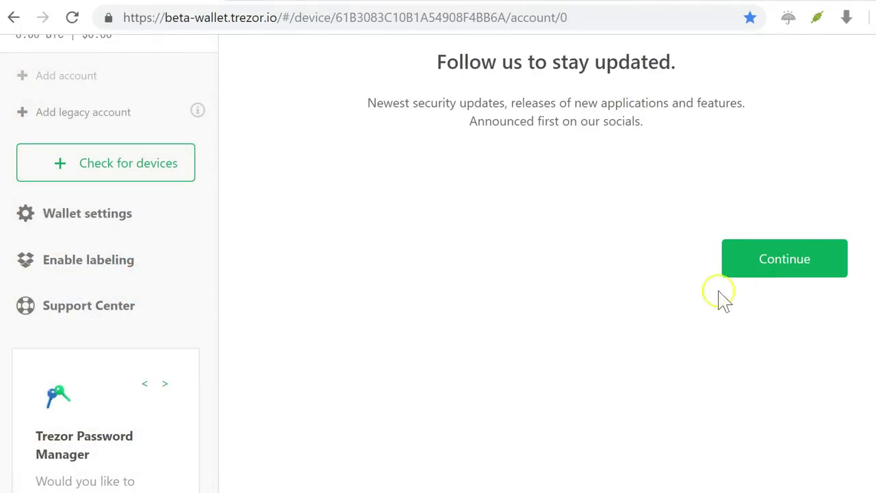
{"action": "left_click", "coordinate": [757, 254]}
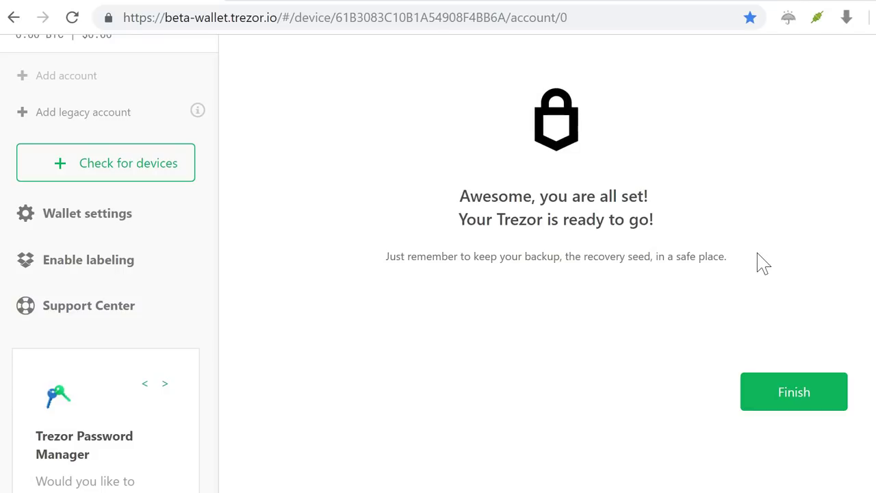
{"action": "left_click", "coordinate": [796, 400]}
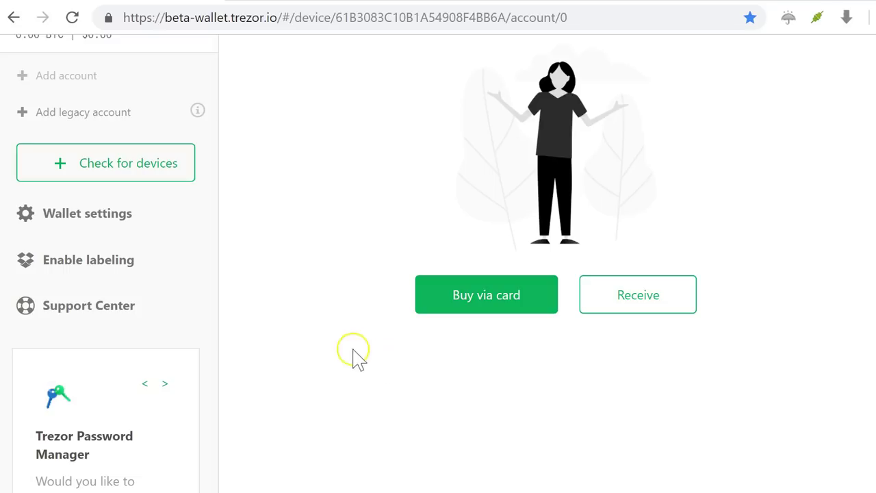
- Open the list of supported coins from the account page
{"action": "scroll", "coordinate": [349, 356], "scroll_direction": "up", "scroll_amount": 3}
{"action": "left_click", "coordinate": [206, 166]}
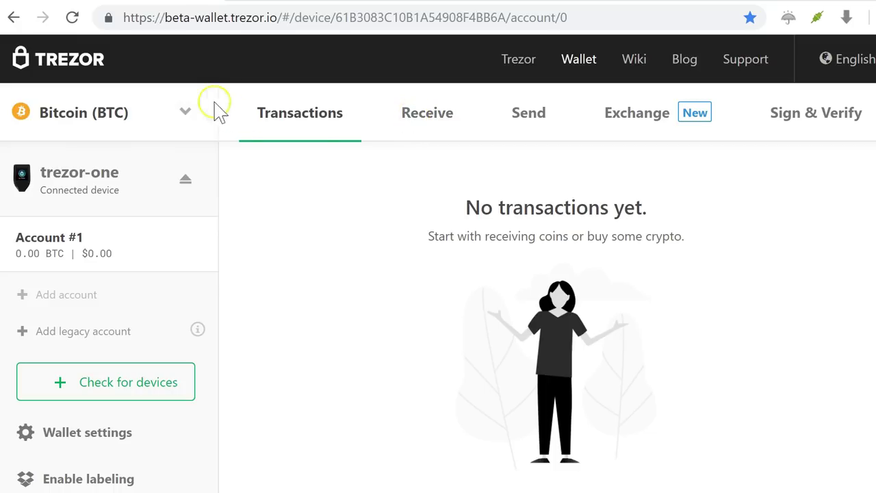
{"action": "left_click", "coordinate": [182, 115]}
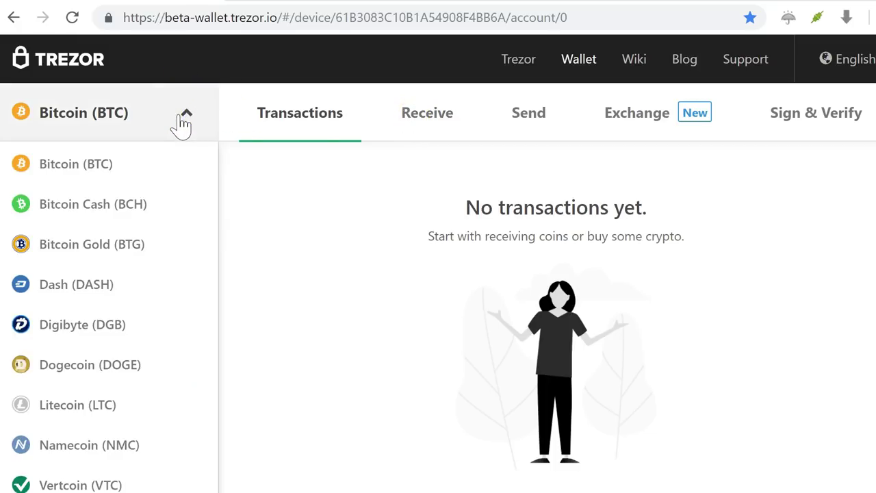
- Browse the full supported-coin list and settle on Bitcoin (BTC)
{"action": "scroll", "coordinate": [130, 359], "scroll_direction": "down", "scroll_amount": 2}
{"action": "scroll", "coordinate": [135, 361], "scroll_direction": "down", "scroll_amount": 2}
{"action": "scroll", "coordinate": [135, 361], "scroll_direction": "up", "scroll_amount": 4}
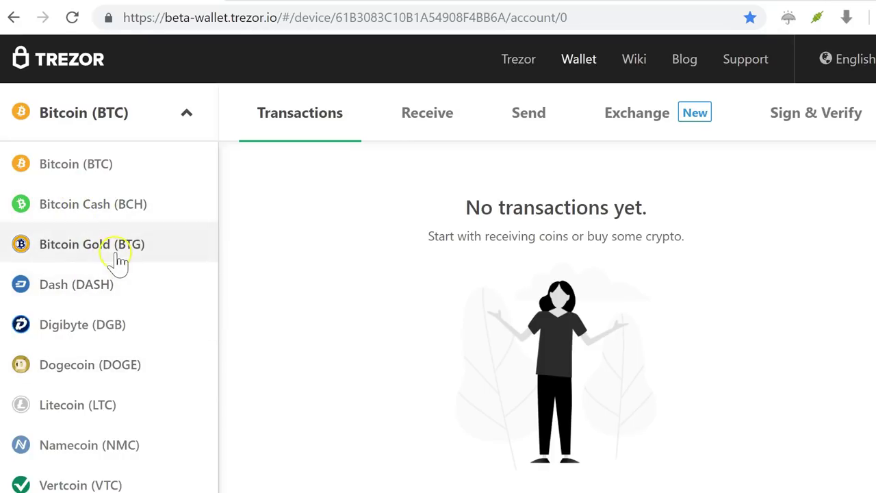
{"action": "scroll", "coordinate": [90, 334], "scroll_direction": "down", "scroll_amount": 2}
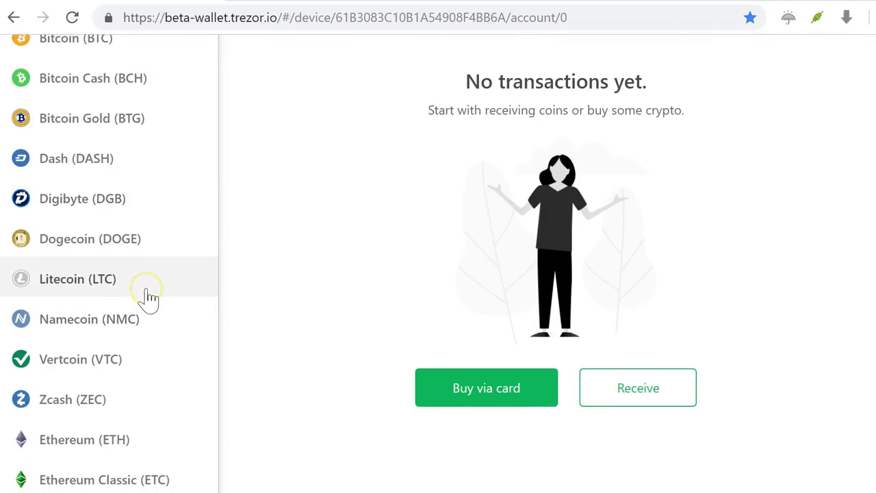
{"action": "scroll", "coordinate": [144, 297], "scroll_direction": "down", "scroll_amount": 1}
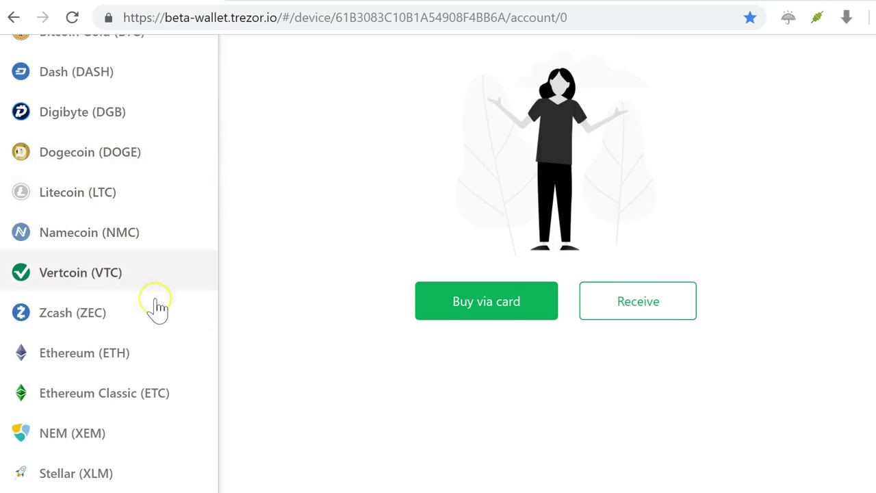
{"action": "scroll", "coordinate": [157, 327], "scroll_direction": "down", "scroll_amount": 2}
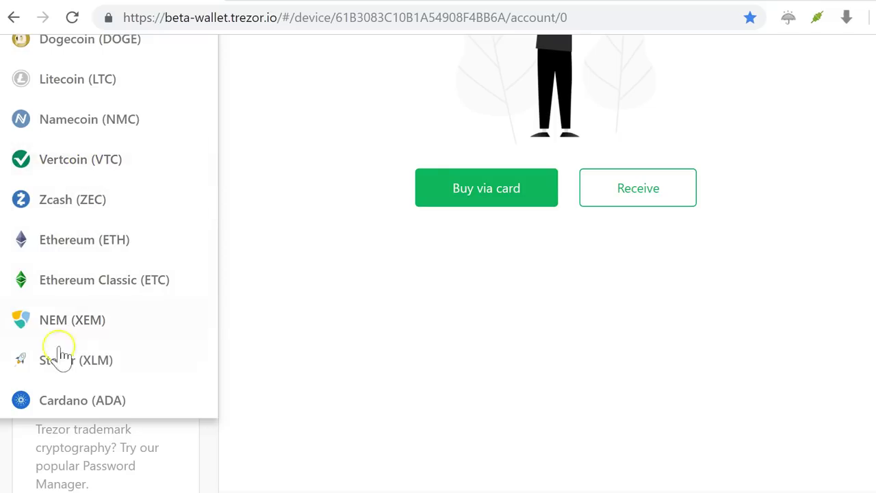
{"action": "scroll", "coordinate": [89, 254], "scroll_direction": "up", "scroll_amount": 2}
{"action": "scroll", "coordinate": [88, 254], "scroll_direction": "up", "scroll_amount": 2}
{"action": "scroll", "coordinate": [88, 254], "scroll_direction": "down", "scroll_amount": 1}
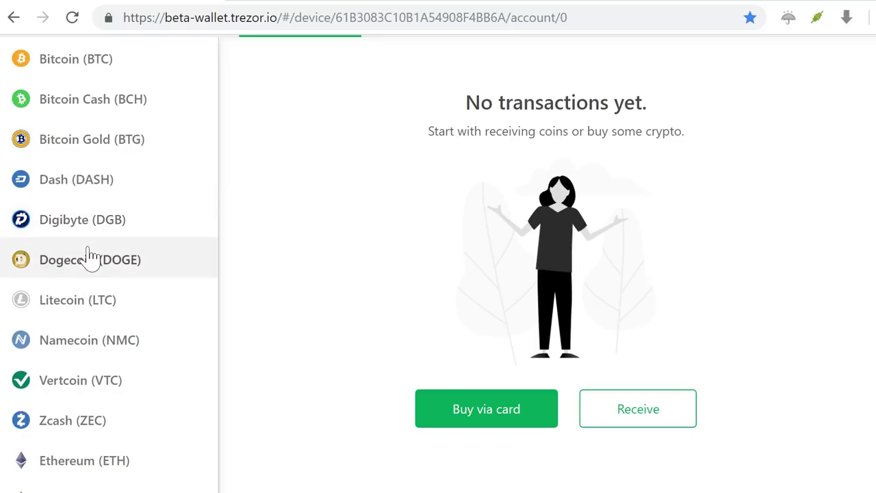
{"action": "scroll", "coordinate": [88, 254], "scroll_direction": "up", "scroll_amount": 2}
{"action": "scroll", "coordinate": [88, 254], "scroll_direction": "down", "scroll_amount": 1}
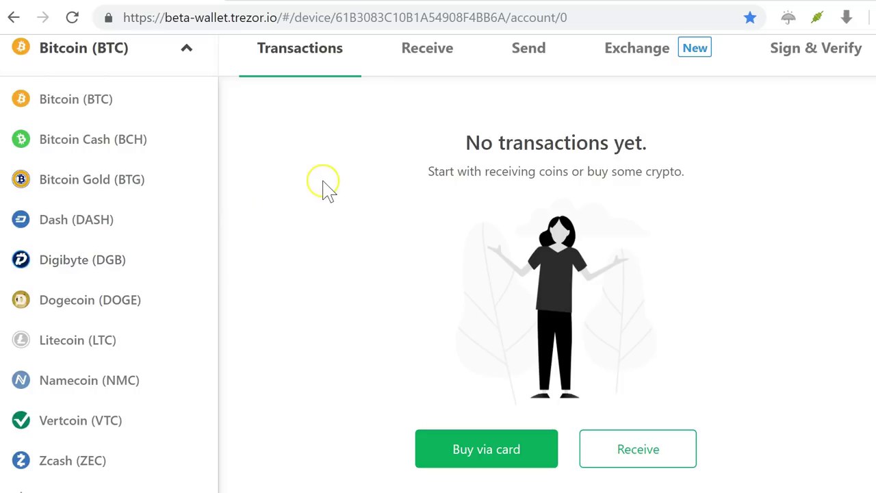
{"action": "scroll", "coordinate": [326, 188], "scroll_direction": "down", "scroll_amount": 2}
{"action": "scroll", "coordinate": [322, 189], "scroll_direction": "up", "scroll_amount": 3}
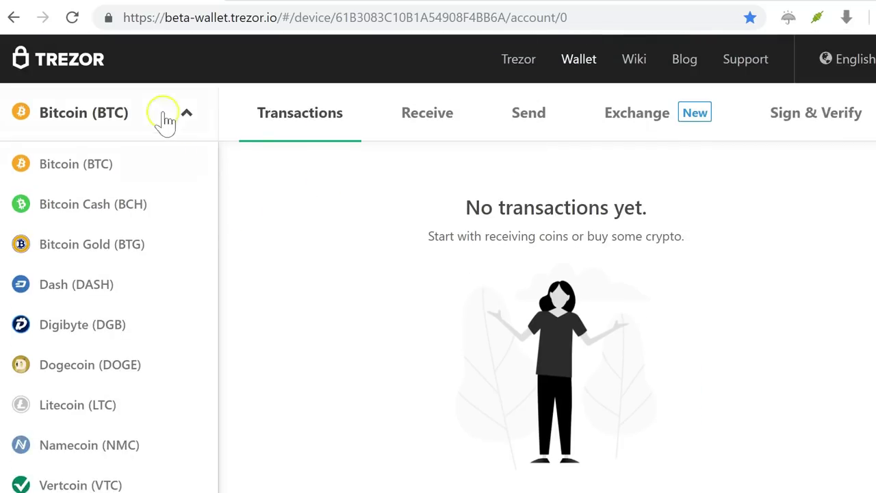
{"action": "left_click", "coordinate": [54, 175]}
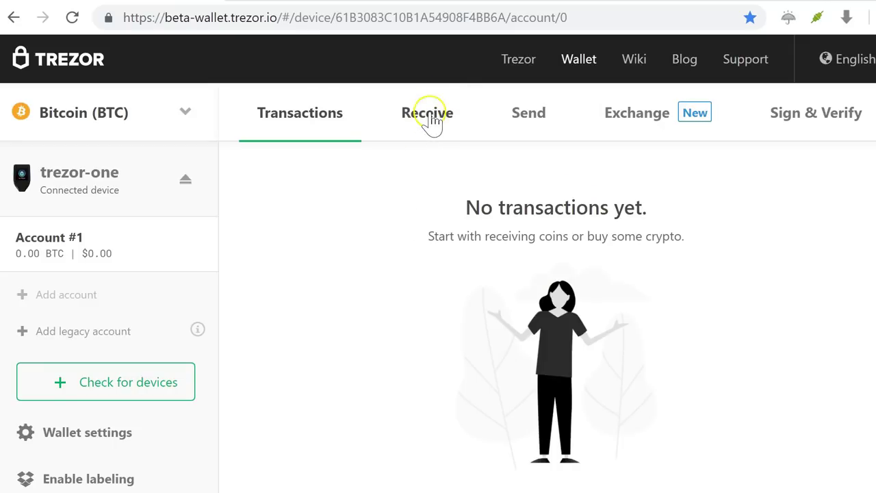
- Reveal the full Bitcoin receive address on the Receive page and select it
{"action": "left_click", "coordinate": [431, 115]}
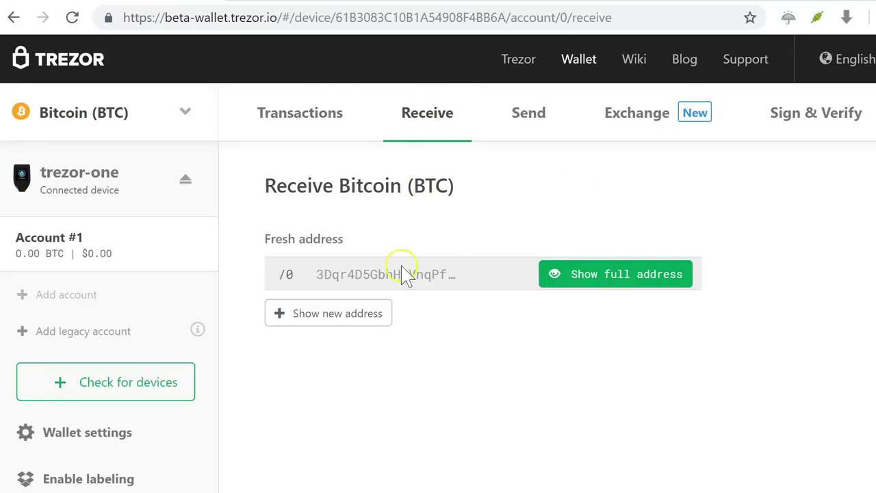
{"action": "left_click", "coordinate": [563, 275]}
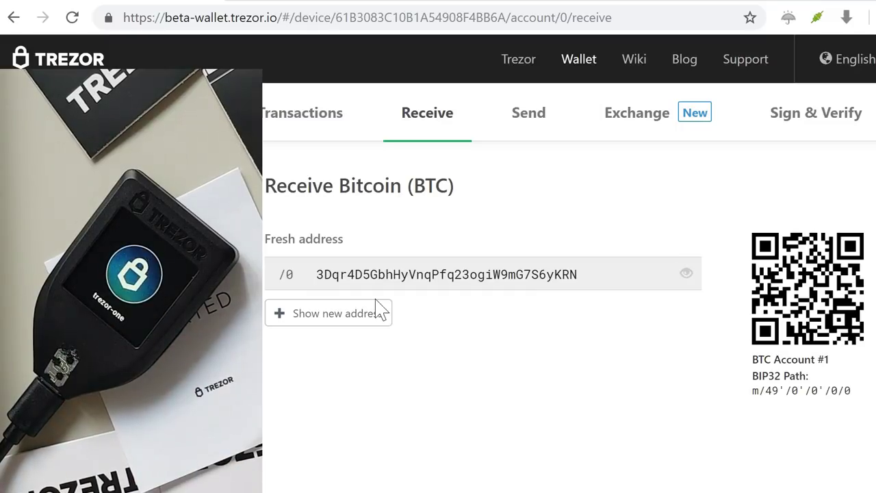
{"action": "double_click", "coordinate": [347, 275]}
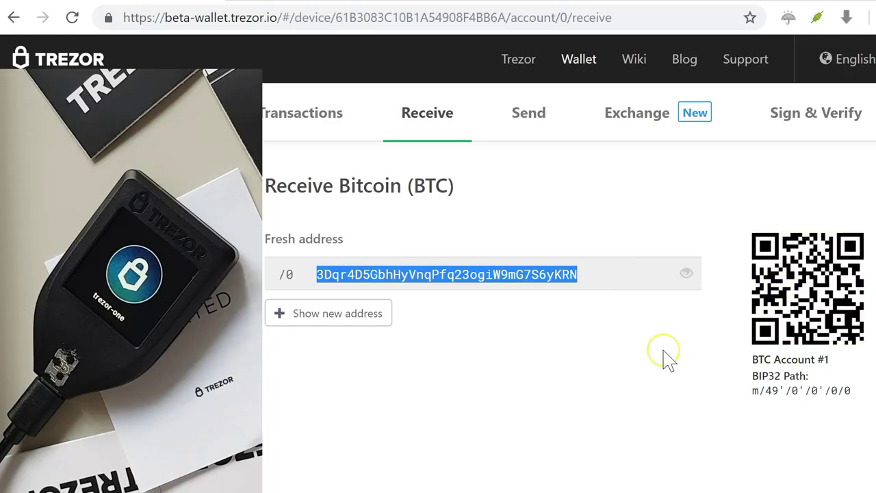
- Close the address view and bring up the Send Bitcoin (BTC) form
{"action": "left_click", "coordinate": [541, 341]}
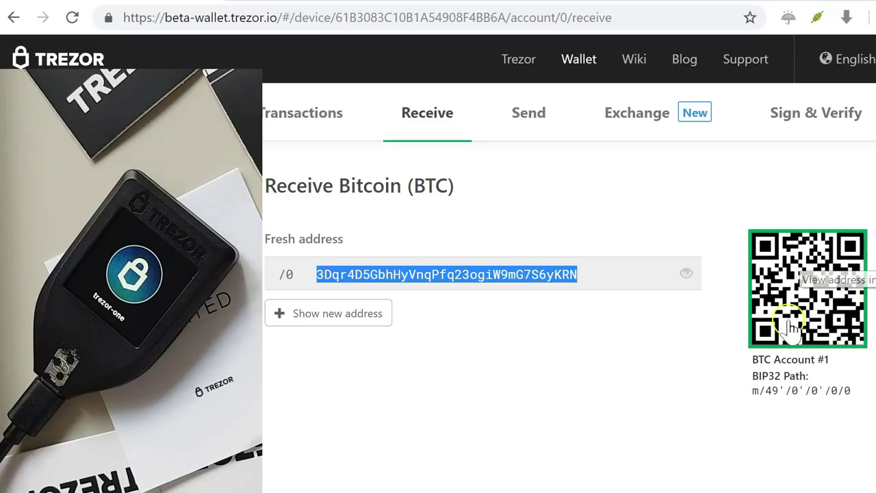
{"action": "left_click", "coordinate": [771, 306]}
{"action": "left_click", "coordinate": [457, 279]}
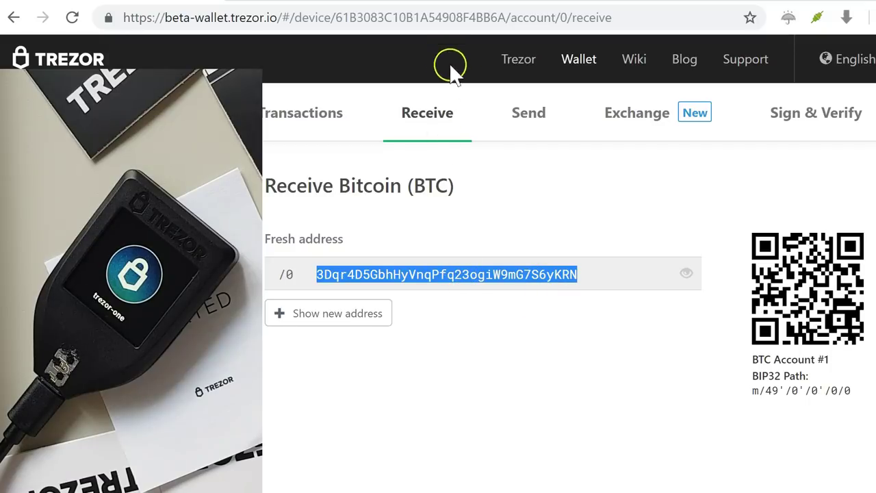
{"action": "left_click", "coordinate": [545, 129]}
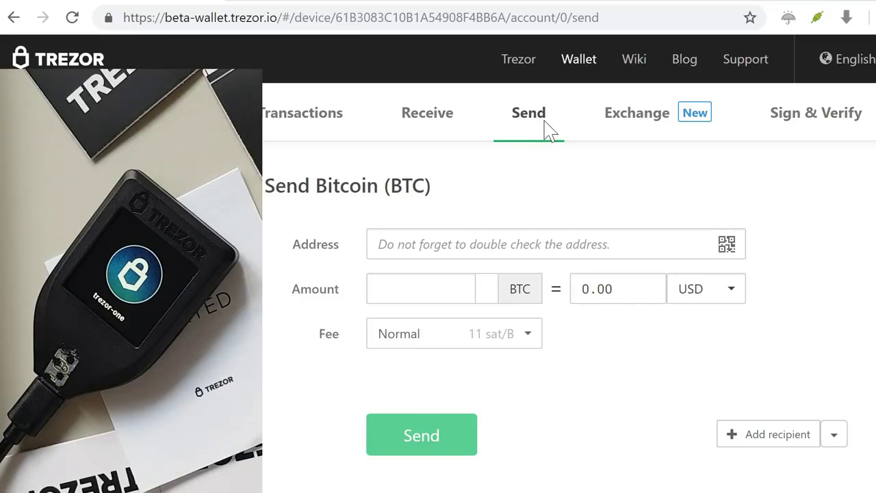
- Enter 100 USD as the send amount, converting to 0.02892702 BTC
{"action": "left_click", "coordinate": [543, 195]}
{"action": "left_click", "coordinate": [427, 247]}
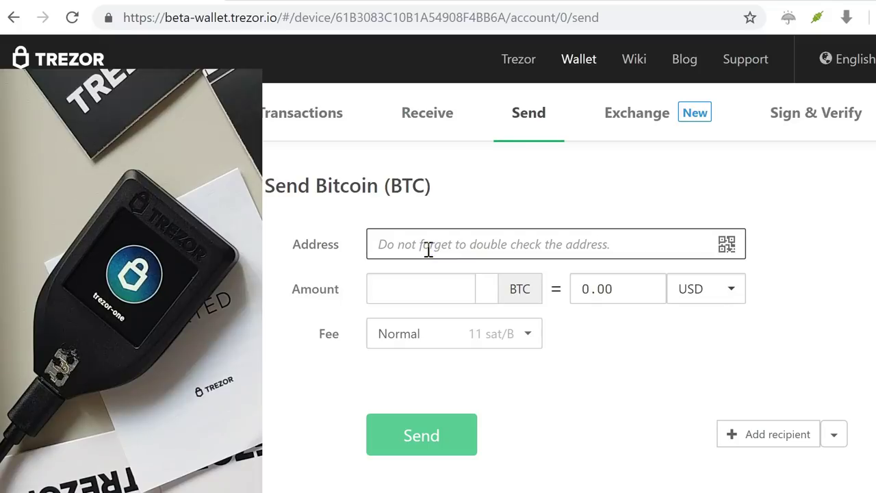
{"action": "left_click", "coordinate": [443, 289]}
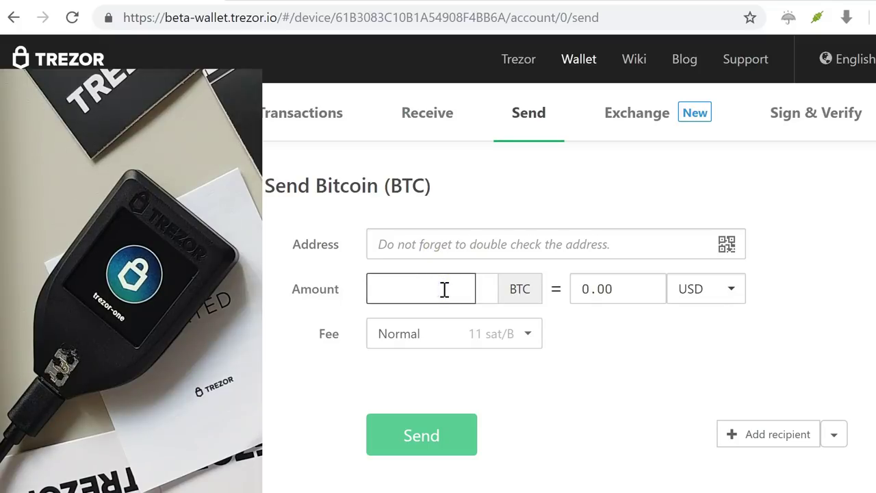
{"action": "left_click", "coordinate": [465, 301]}
{"action": "left_click", "coordinate": [621, 297]}
{"action": "type", "text": "0.0"}
{"action": "key", "text": "BackSpace"}
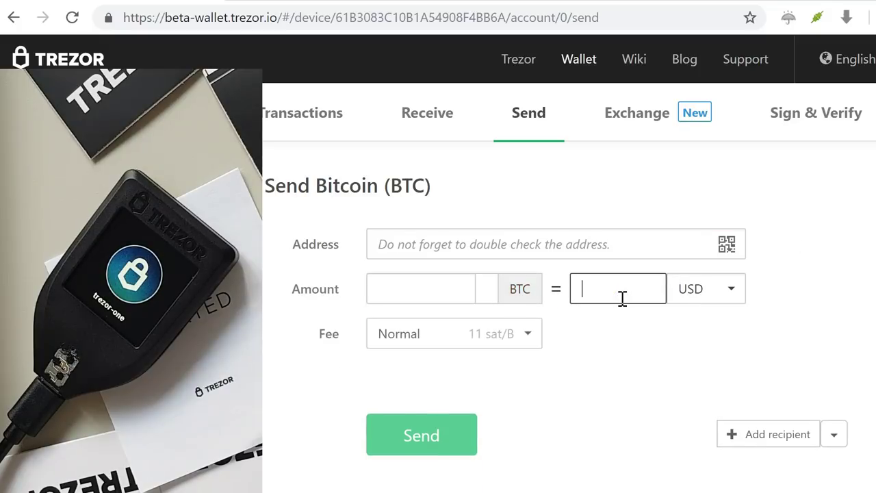
{"action": "type", "text": "100"}
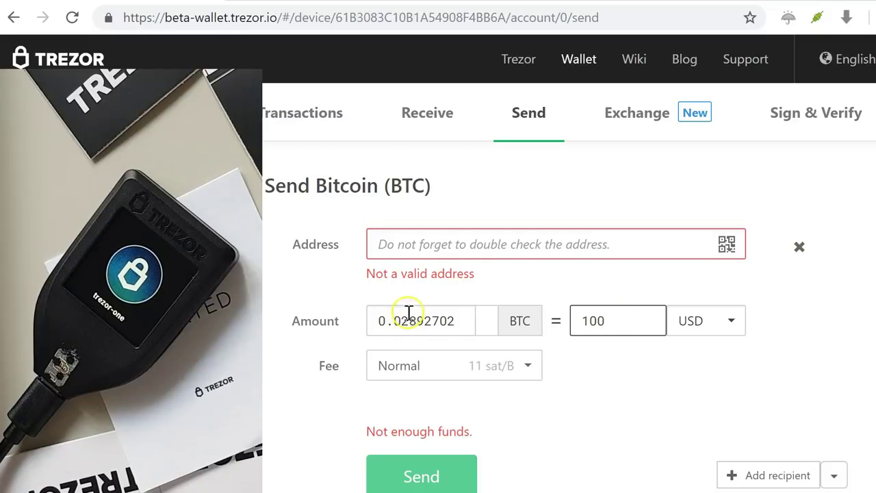
- Inspect the fee levels and extra recipient options, leaving both unchanged
{"action": "left_click", "coordinate": [444, 362]}
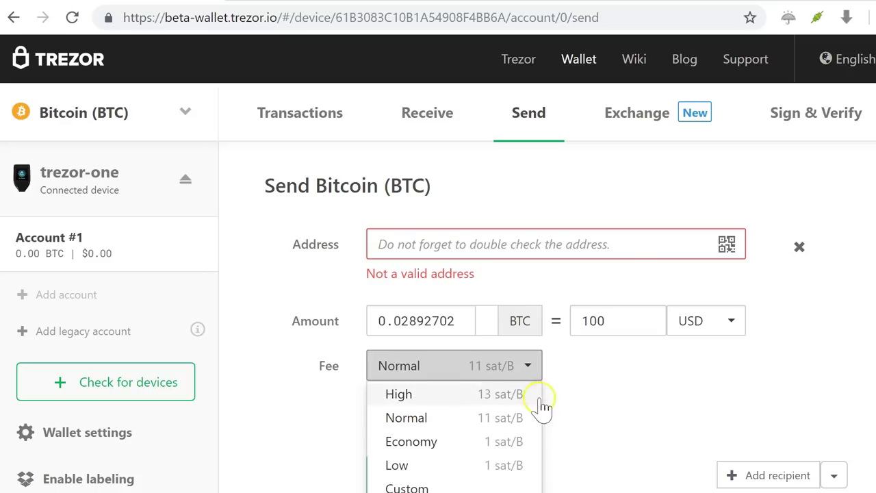
{"action": "left_click", "coordinate": [585, 400]}
{"action": "scroll", "coordinate": [582, 404], "scroll_direction": "down", "scroll_amount": 2}
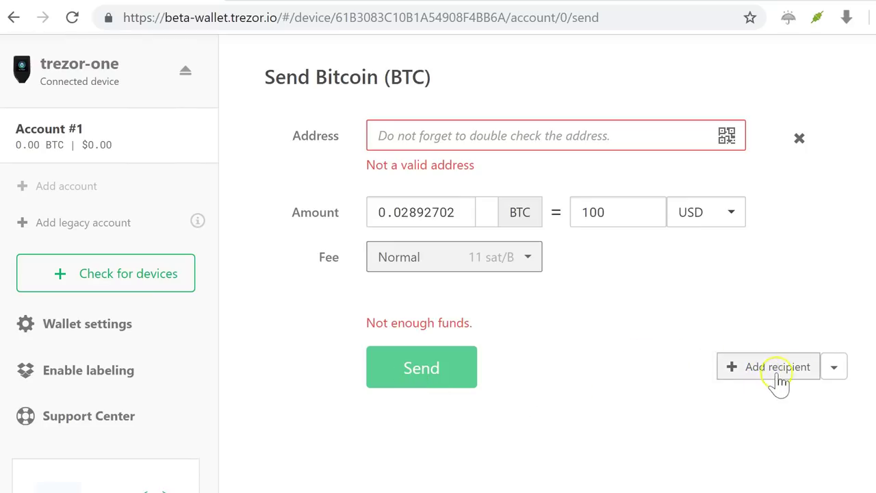
{"action": "left_click", "coordinate": [835, 366]}
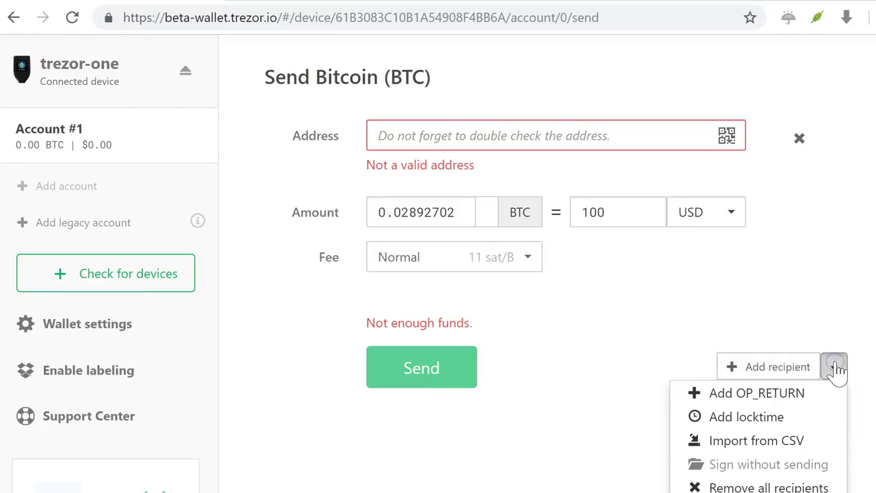
{"action": "left_click", "coordinate": [600, 375]}
{"action": "scroll", "coordinate": [600, 377], "scroll_direction": "up", "scroll_amount": 1}
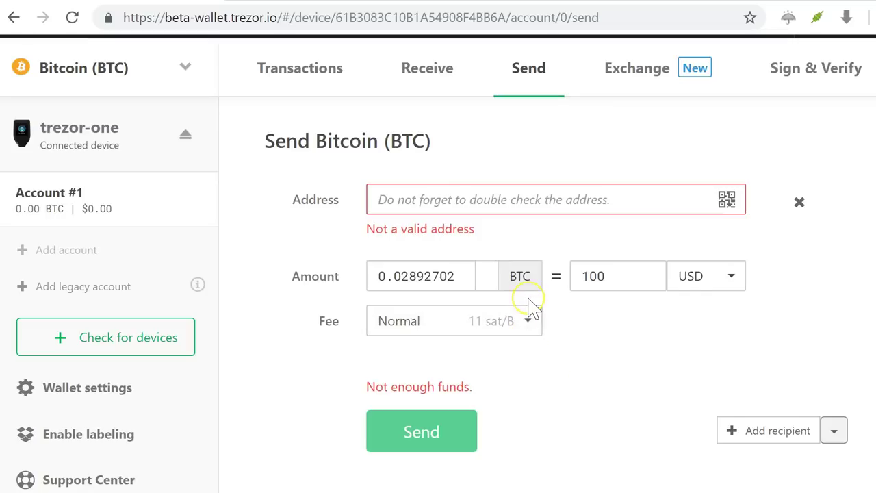
{"action": "left_click", "coordinate": [165, 402]}
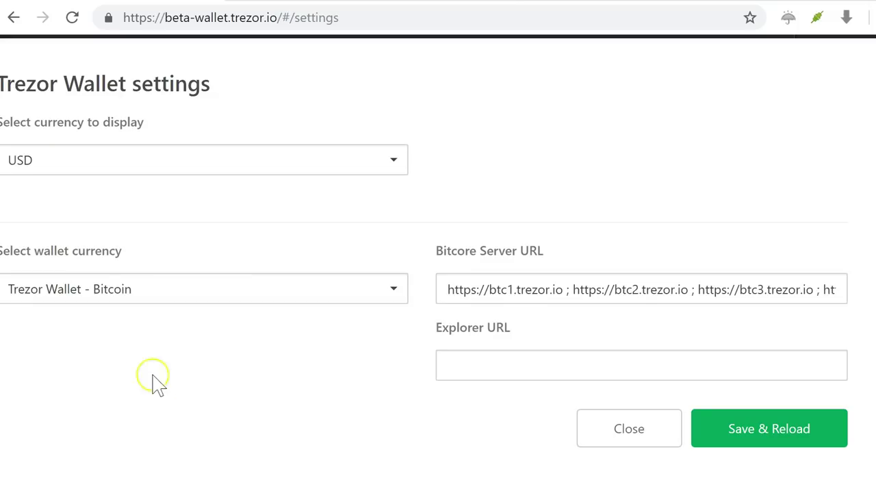
{"action": "left_click", "coordinate": [223, 165]}
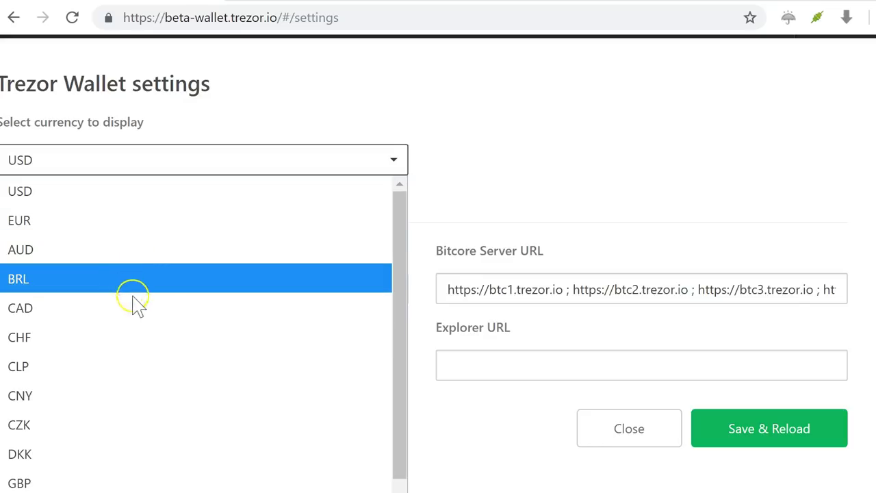
{"action": "left_click", "coordinate": [507, 171]}
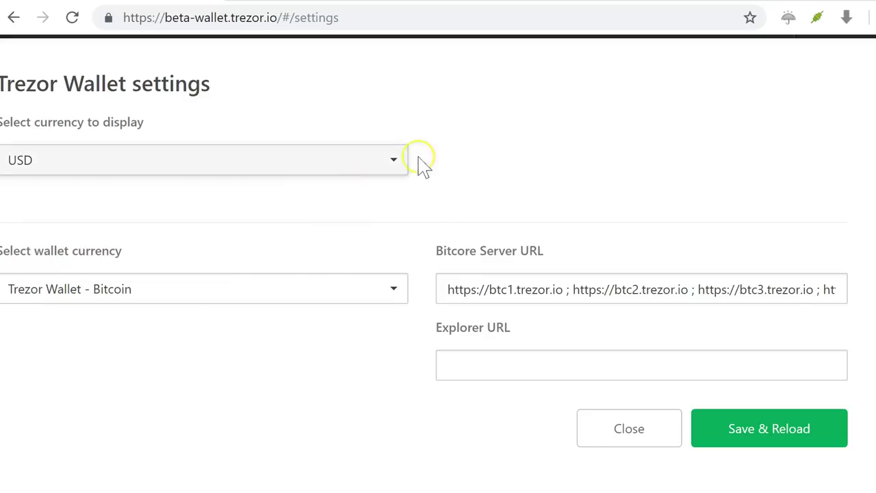
{"action": "left_click", "coordinate": [171, 295]}
{"action": "left_click", "coordinate": [147, 295]}
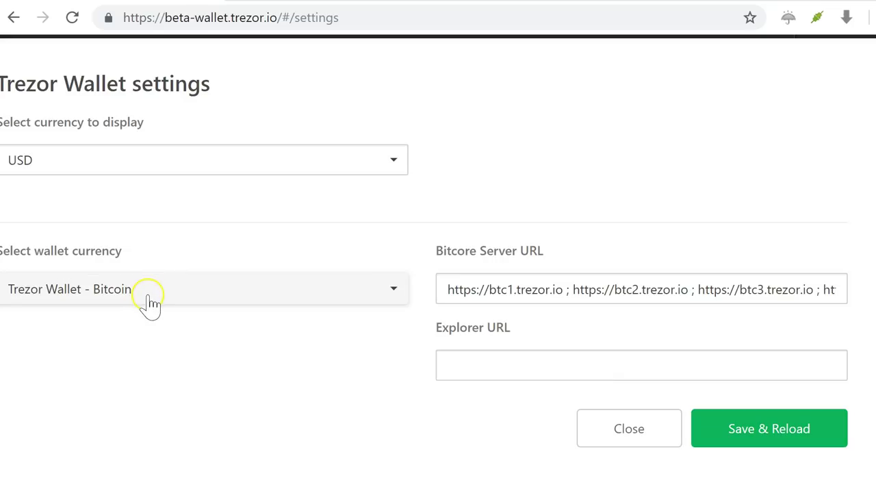
{"action": "left_click", "coordinate": [151, 296]}
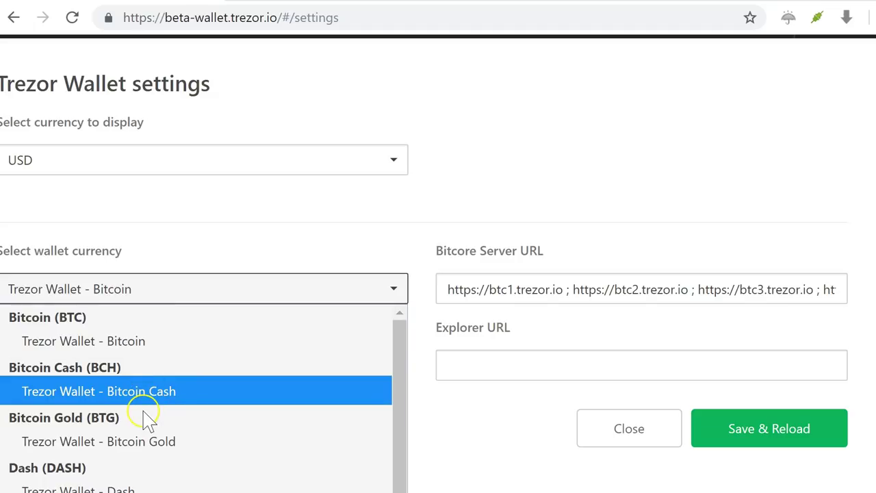
{"action": "left_click", "coordinate": [88, 394]}
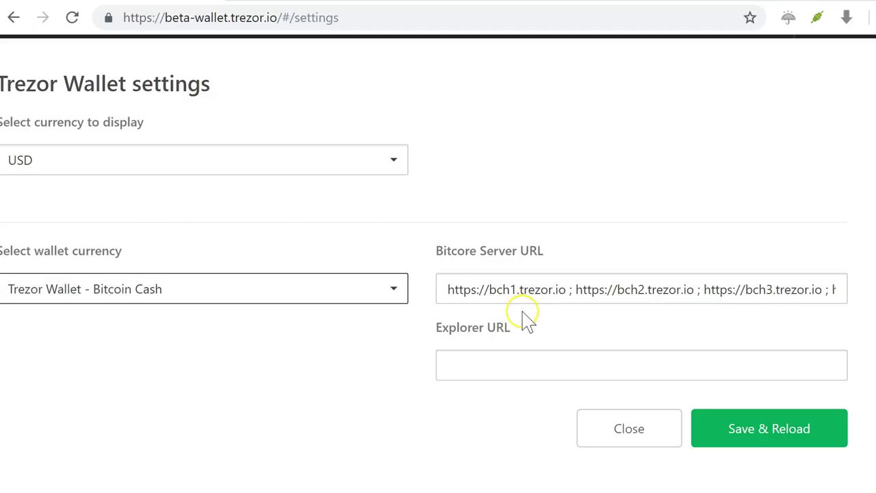
{"action": "left_click", "coordinate": [545, 290]}
{"action": "left_click", "coordinate": [465, 369]}
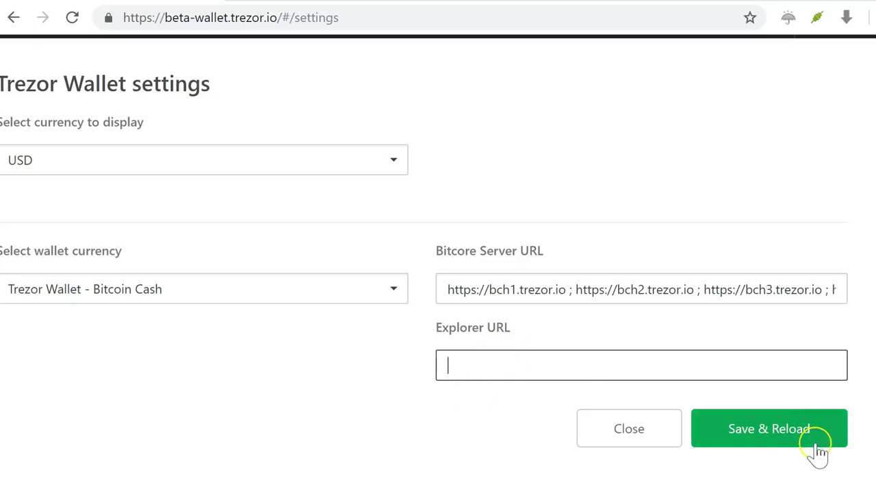
- Go back from settings, cancel the Exchange disclaimer, then try Buy via card
{"action": "left_click", "coordinate": [13, 17]}
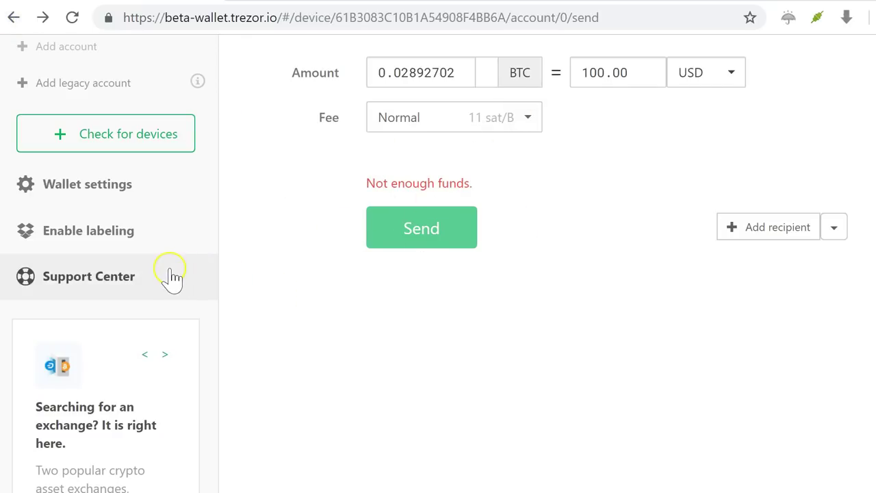
{"action": "scroll", "coordinate": [96, 274], "scroll_direction": "up", "scroll_amount": 4}
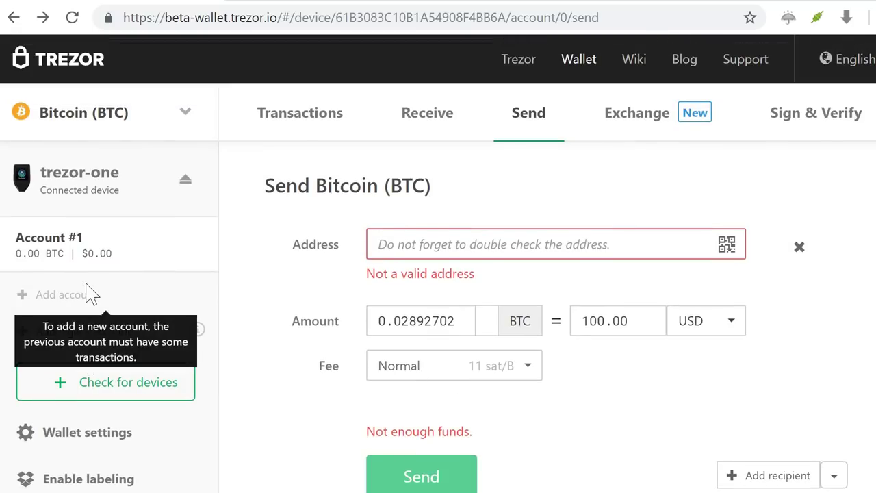
{"action": "left_click", "coordinate": [643, 118]}
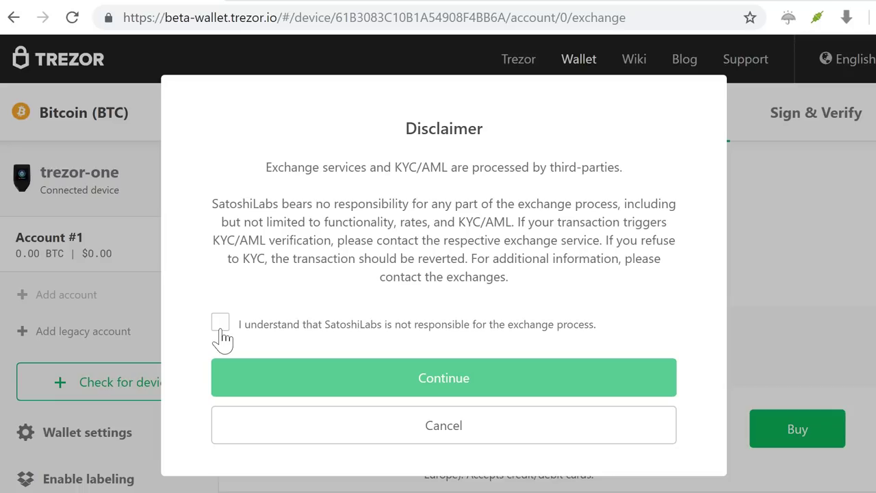
{"action": "left_click", "coordinate": [401, 386]}
{"action": "left_click", "coordinate": [443, 428]}
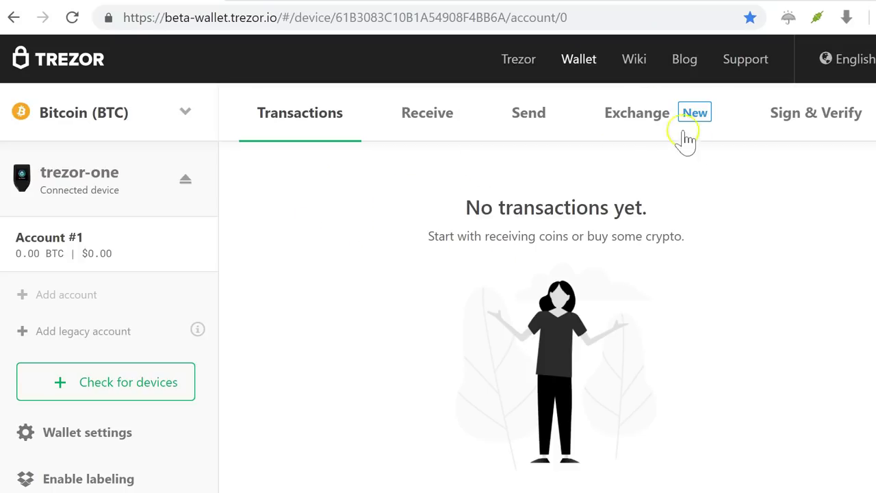
{"action": "scroll", "coordinate": [444, 365], "scroll_direction": "down", "scroll_amount": 3}
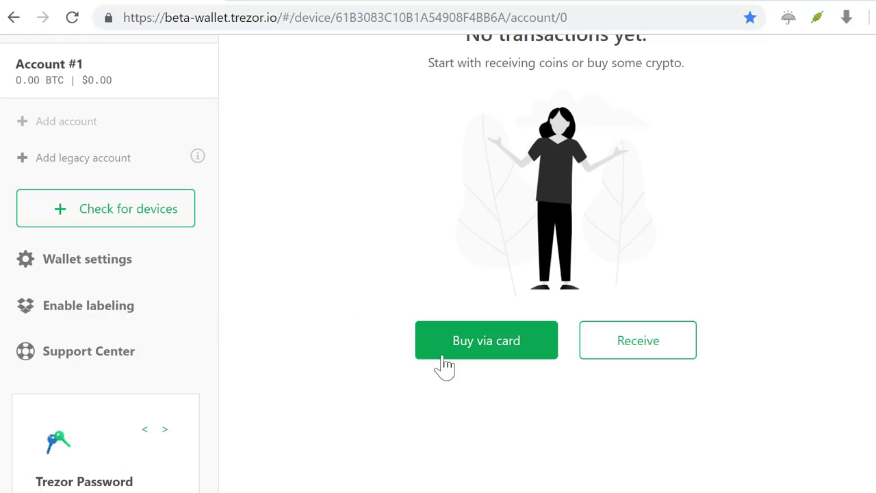
{"action": "left_click", "coordinate": [492, 353]}
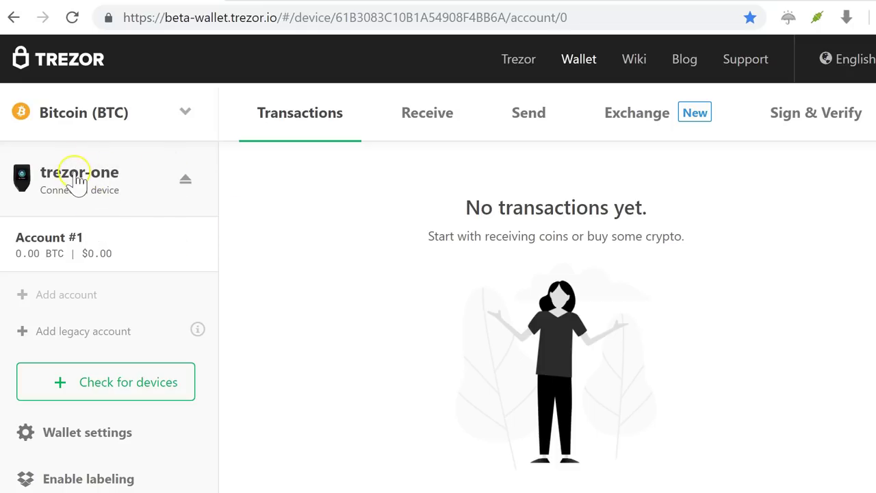
- Wipe the trezor-one device from its Advanced settings
{"action": "left_click", "coordinate": [78, 179]}
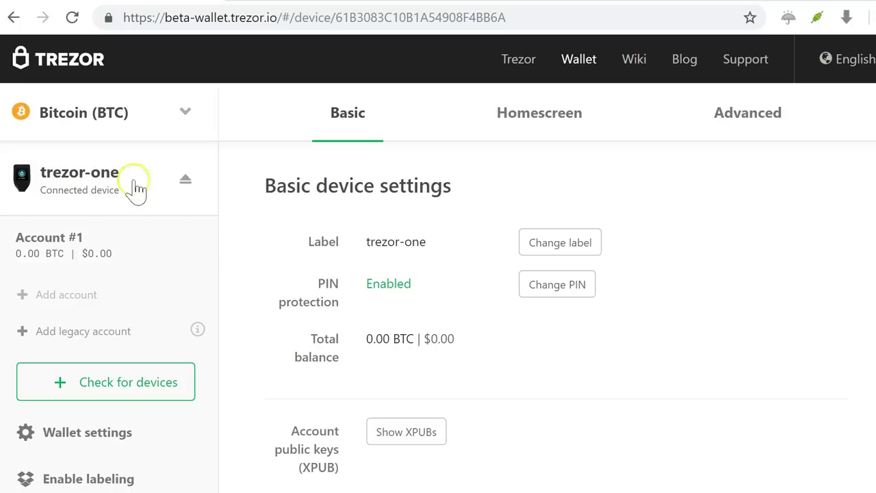
{"action": "left_click", "coordinate": [741, 123]}
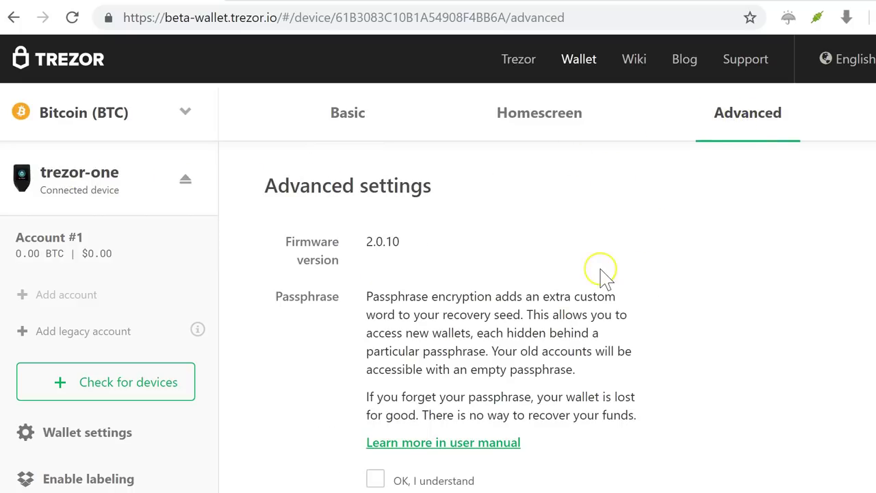
{"action": "scroll", "coordinate": [600, 271], "scroll_direction": "down", "scroll_amount": 9}
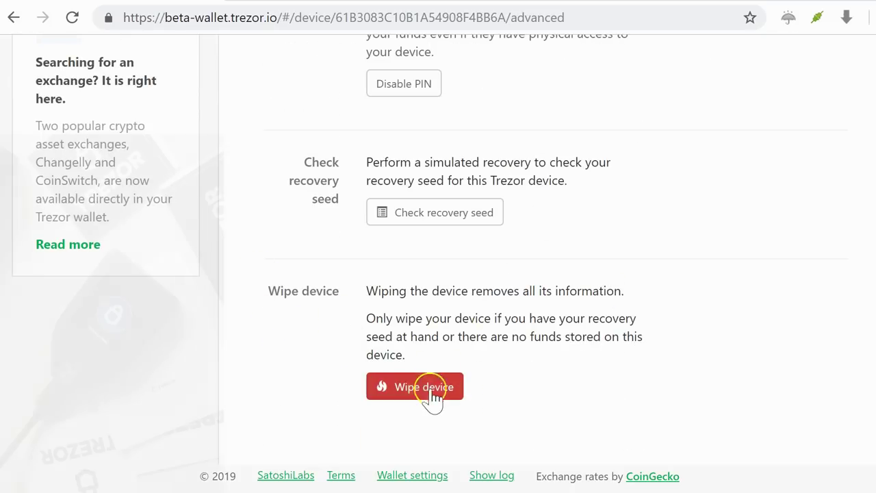
{"action": "left_click", "coordinate": [424, 390]}
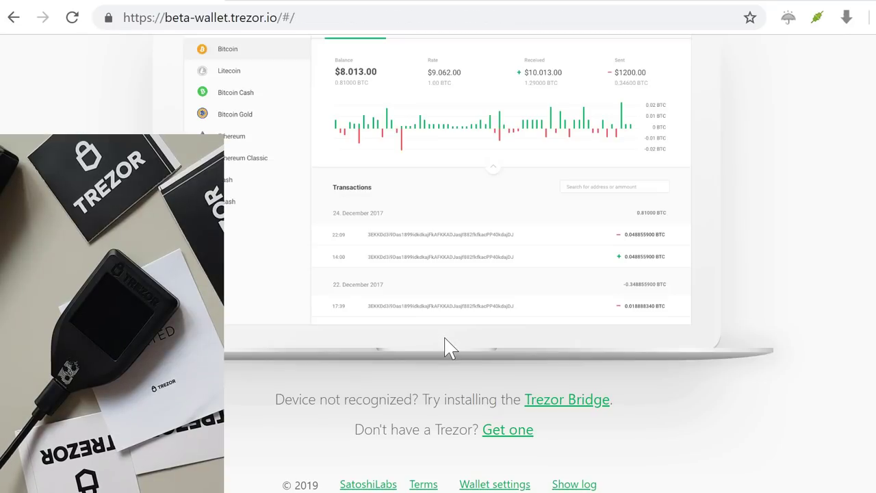
- Reconnect the wiped TREZOR by selecting it in the browser's device prompt
{"action": "scroll", "coordinate": [445, 348], "scroll_direction": "up", "scroll_amount": 4}
{"action": "scroll", "coordinate": [444, 348], "scroll_direction": "up", "scroll_amount": 2}
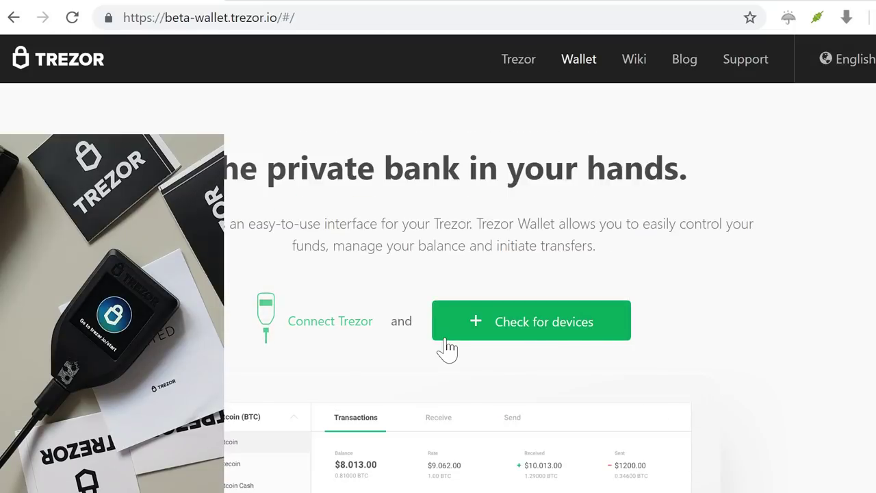
{"action": "left_click", "coordinate": [603, 321]}
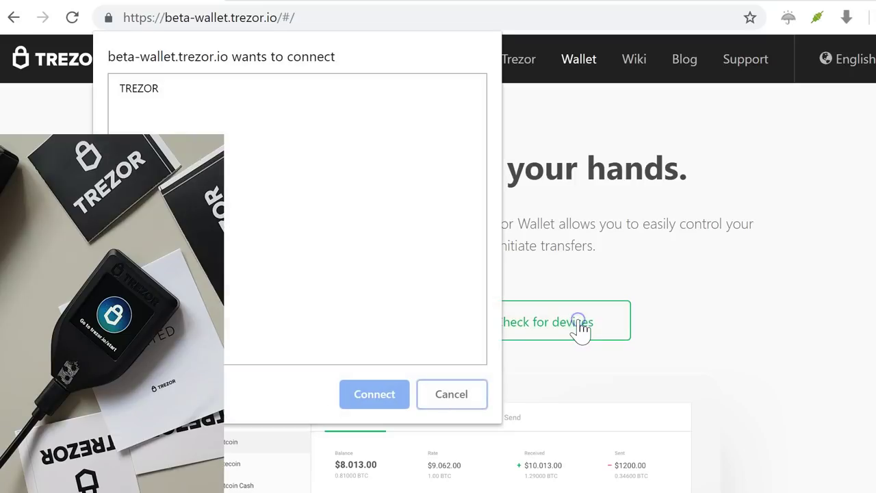
{"action": "left_click", "coordinate": [137, 96]}
{"action": "left_click", "coordinate": [140, 96]}
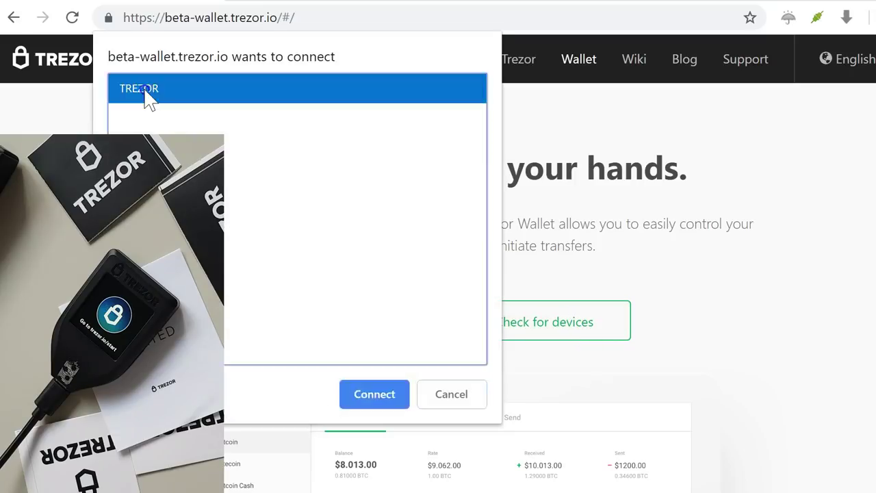
{"action": "left_click", "coordinate": [373, 400]}
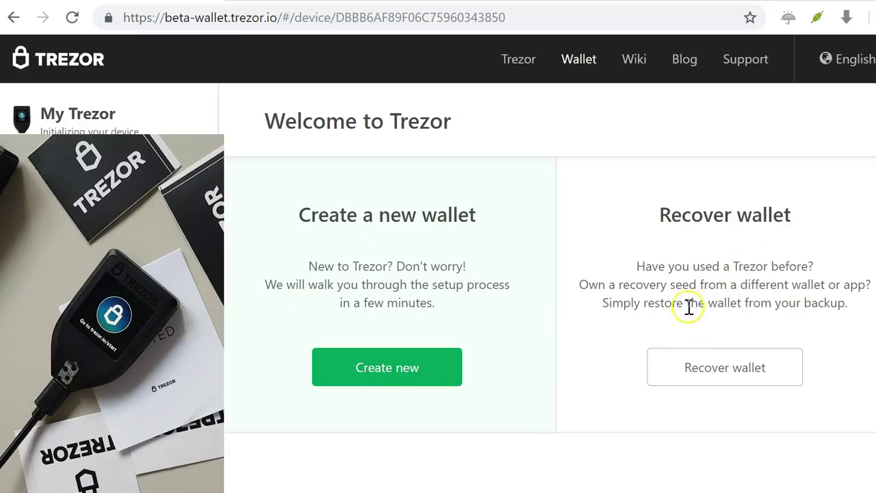
- Start recovering a wallet from a seed without a passphrase
{"action": "left_click", "coordinate": [718, 378]}
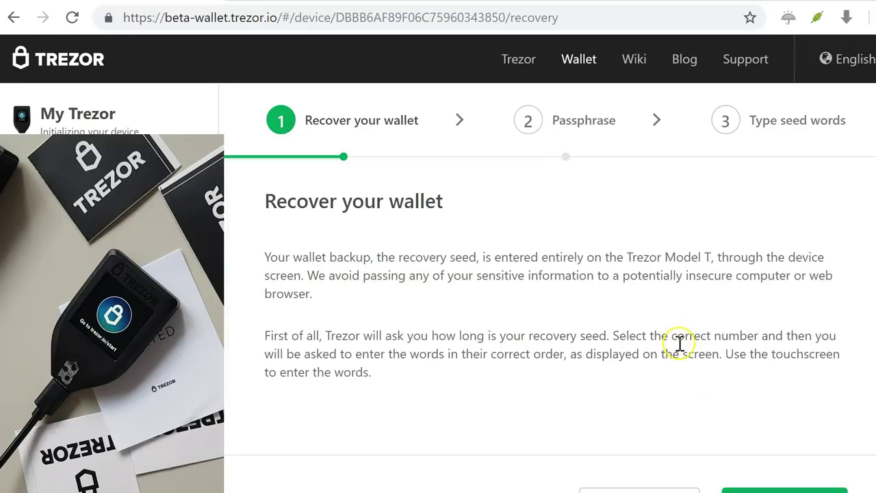
{"action": "scroll", "coordinate": [681, 342], "scroll_direction": "down", "scroll_amount": 2}
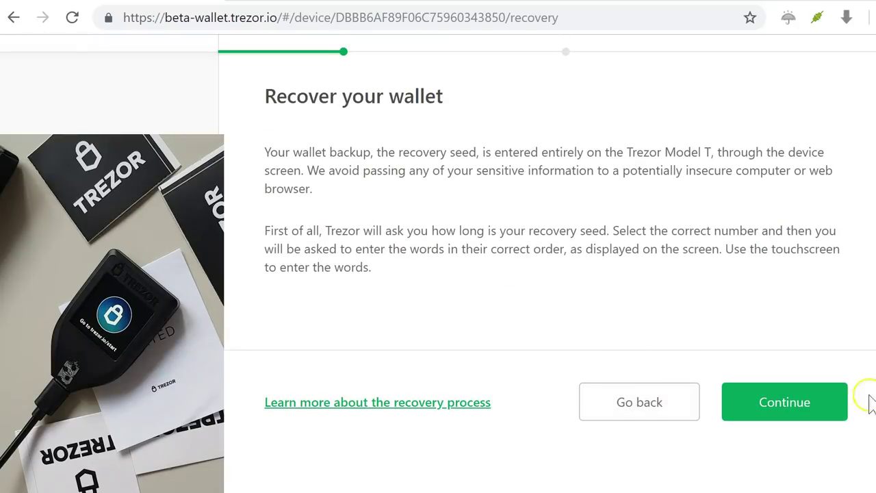
{"action": "left_click", "coordinate": [791, 403]}
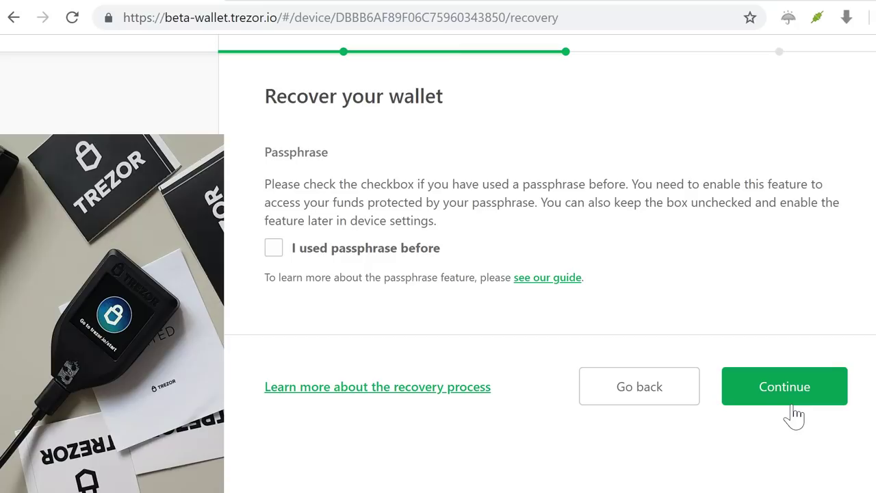
{"action": "left_click", "coordinate": [791, 405]}
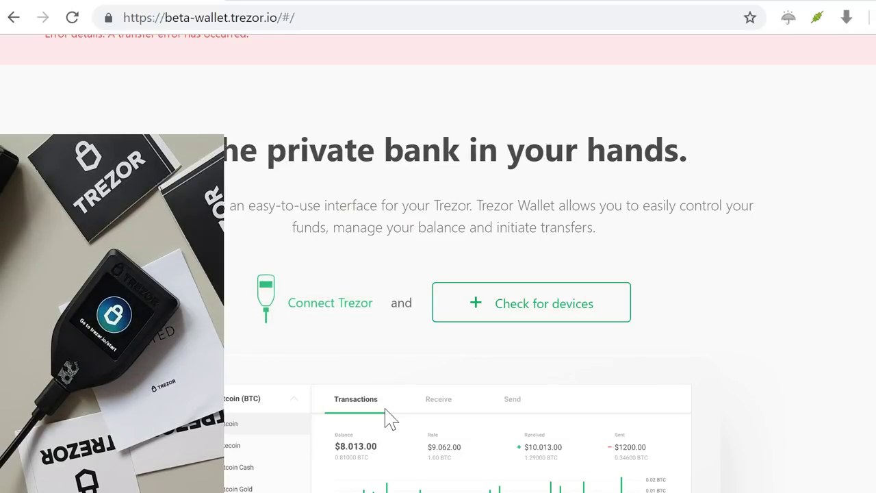
- Reconnect the TREZOR and create a brand new wallet on it
{"action": "left_click", "coordinate": [494, 305]}
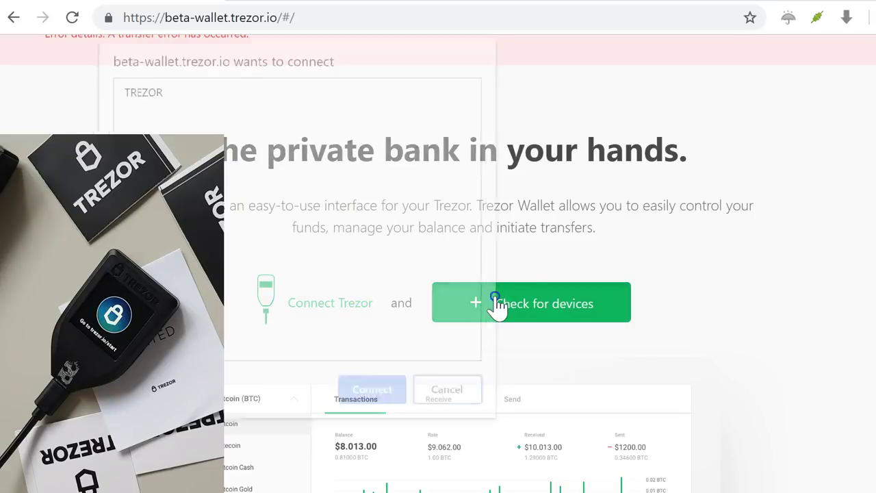
{"action": "left_click", "coordinate": [137, 89]}
{"action": "left_click", "coordinate": [381, 396]}
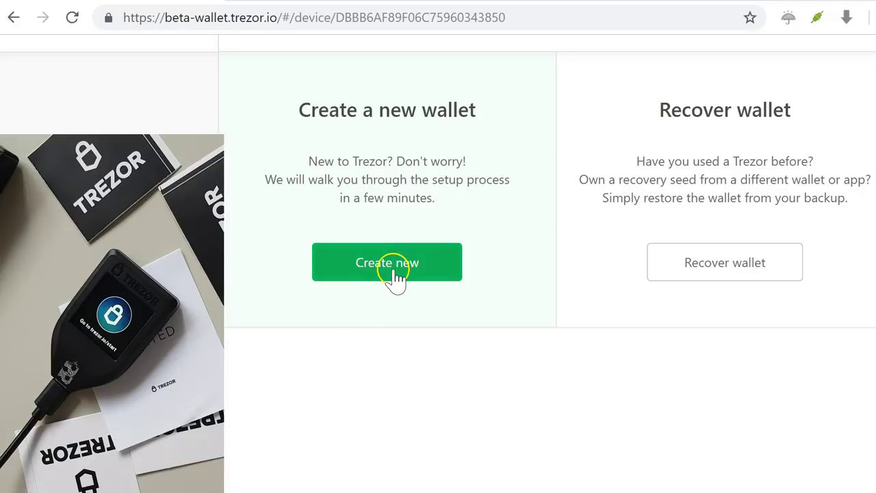
{"action": "left_click", "coordinate": [394, 271]}
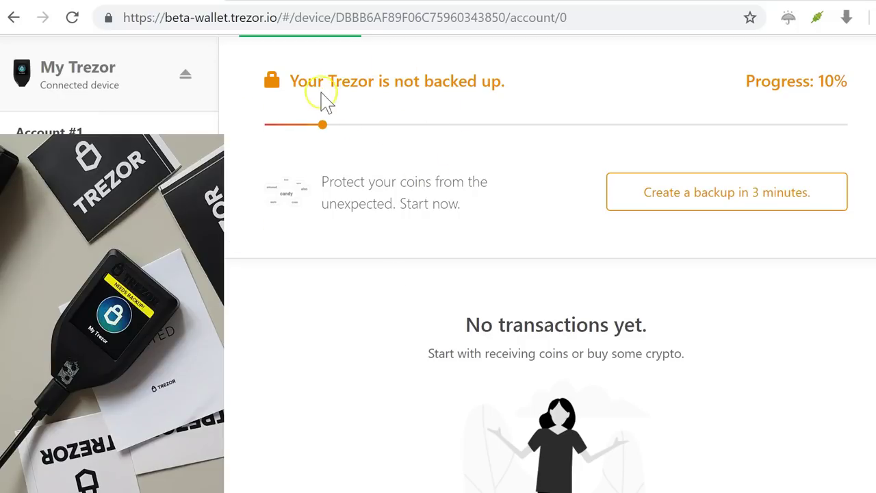
{"action": "left_click", "coordinate": [730, 199]}
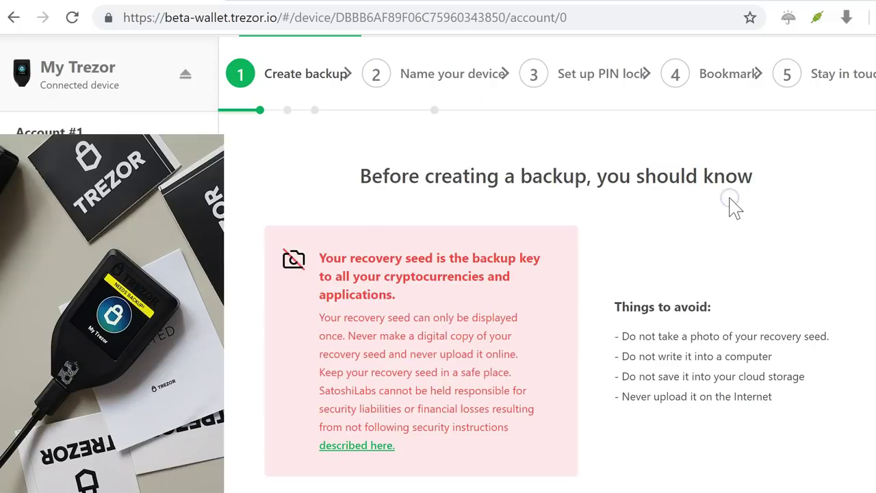